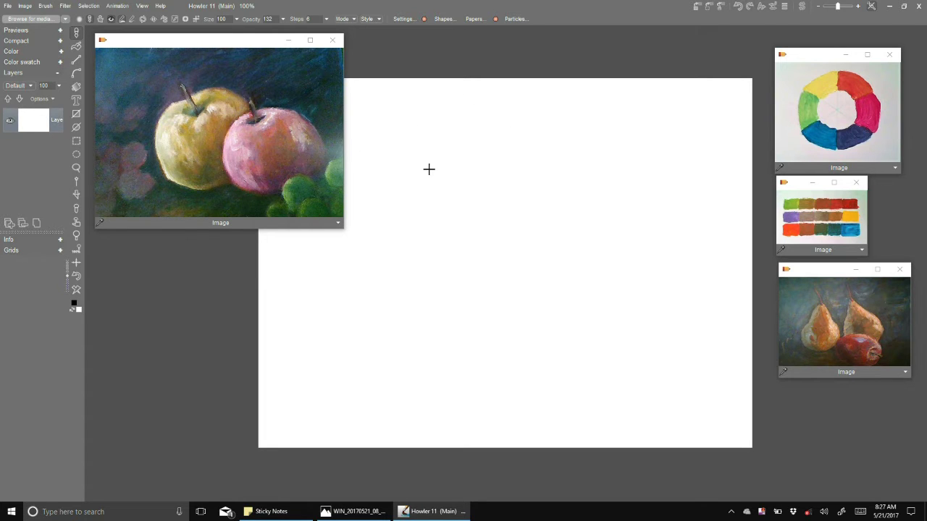
Move the color wheel over the canvas's upper-right corner and place the color mixing chart beside it
drag(799, 58, 472, 52)
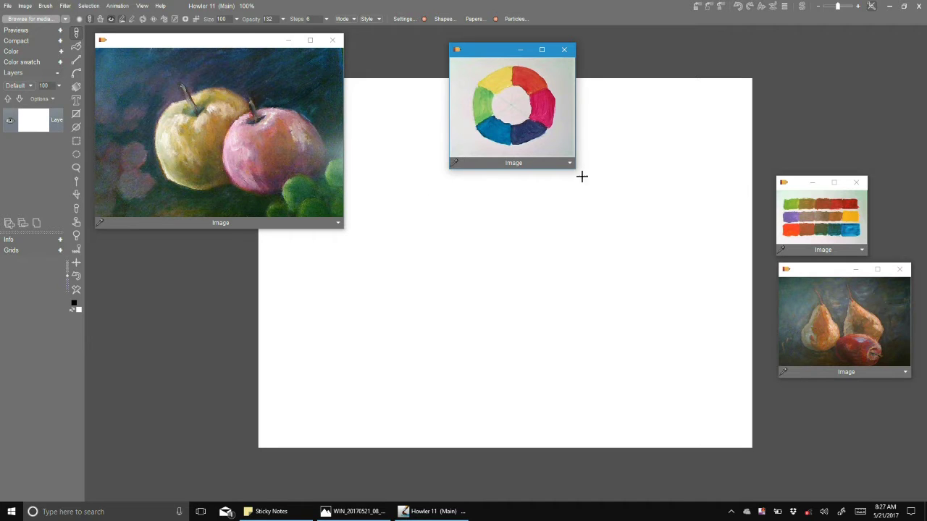
drag(801, 184, 640, 56)
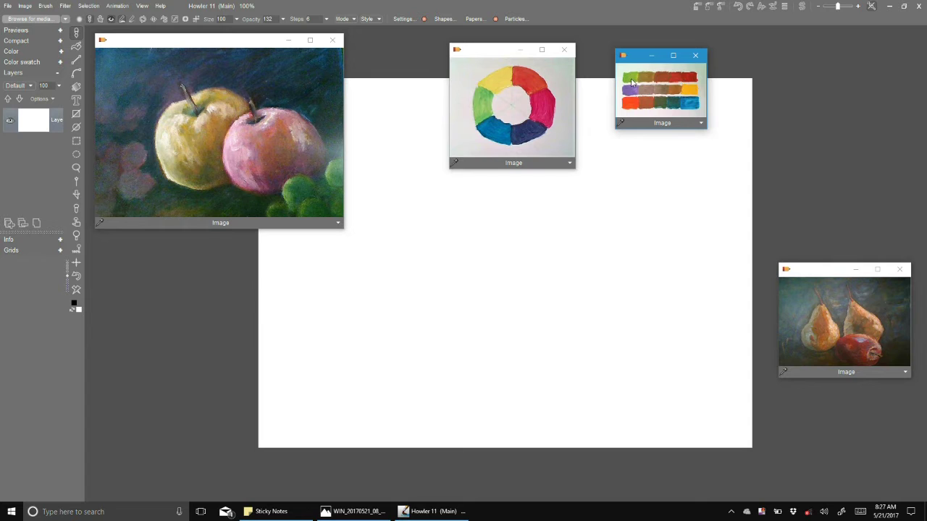
drag(648, 59, 862, 63)
drag(486, 54, 698, 57)
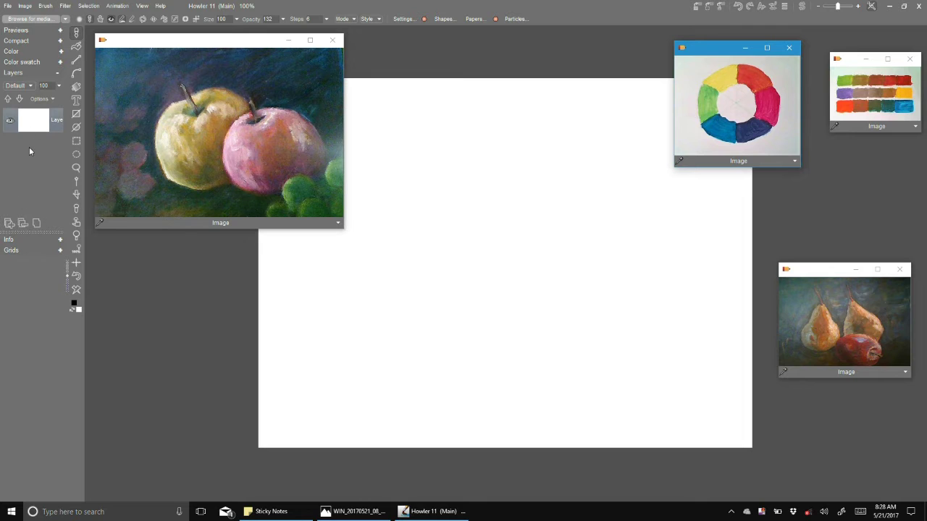
Add two new layers and make the bottom layer active for painting
click(14, 224)
click(15, 224)
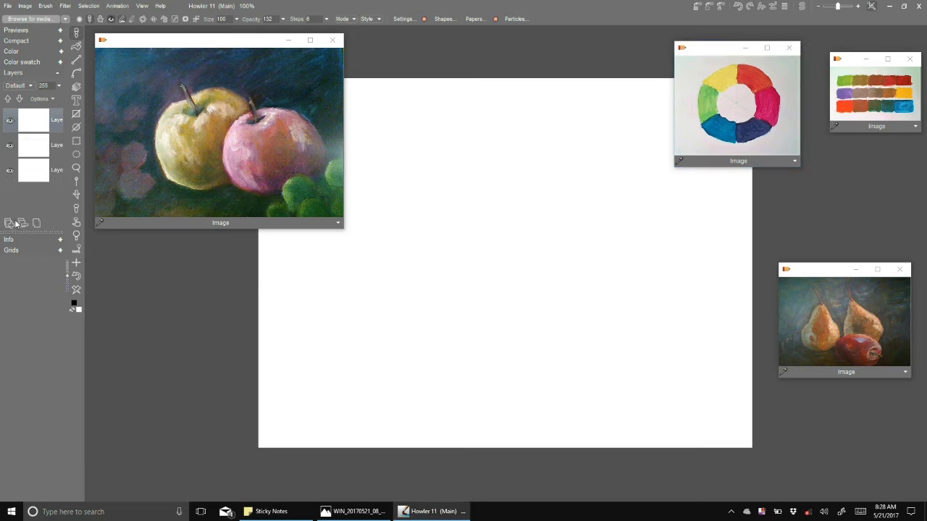
click(50, 180)
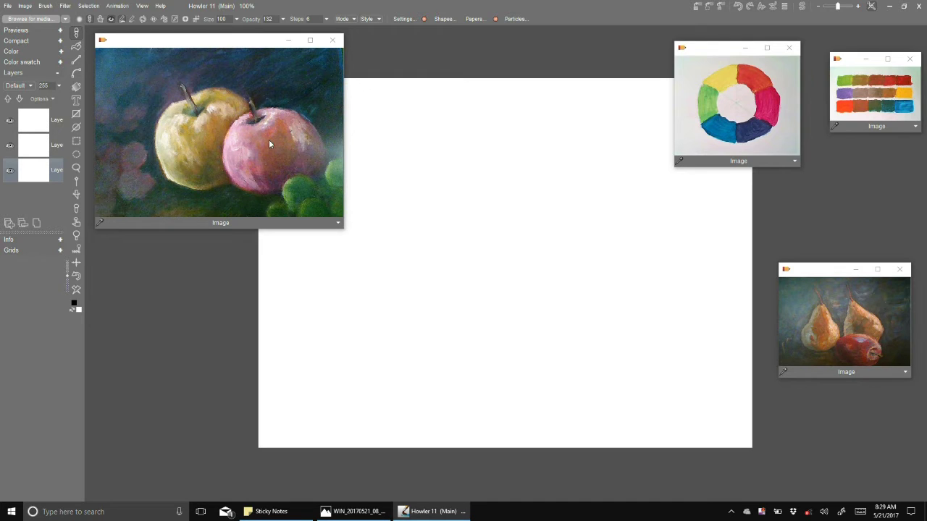
Close the apples, pears and color mixing chart reference images, and place the color wheel just outside the canvas's left edge
click(332, 41)
drag(821, 268, 138, 58)
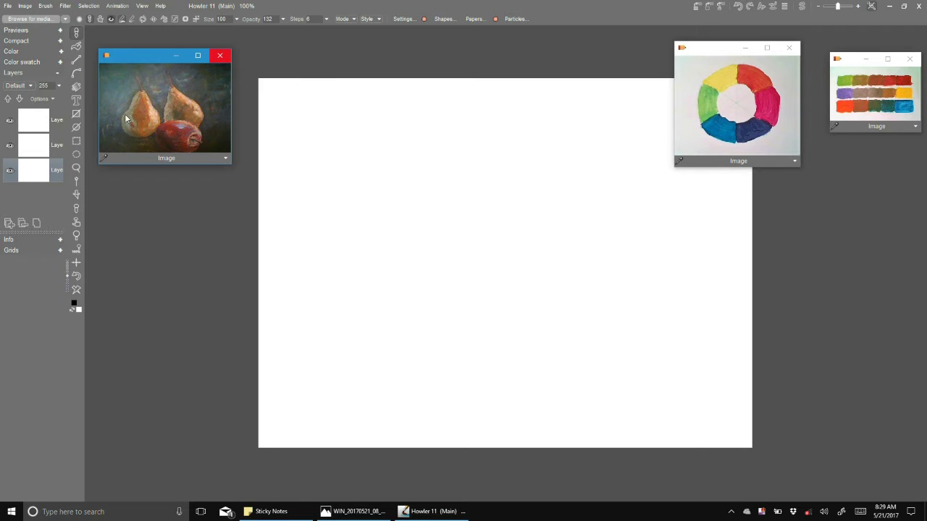
drag(227, 165, 354, 247)
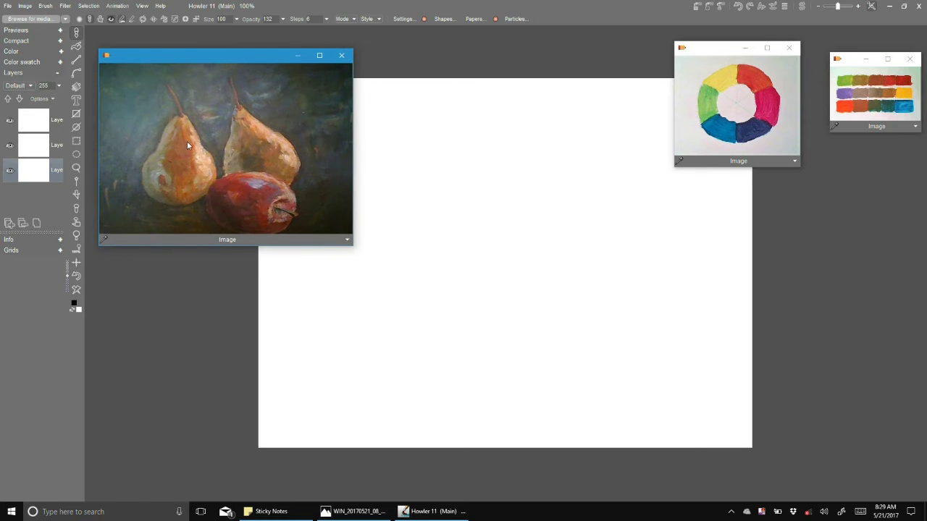
click(341, 55)
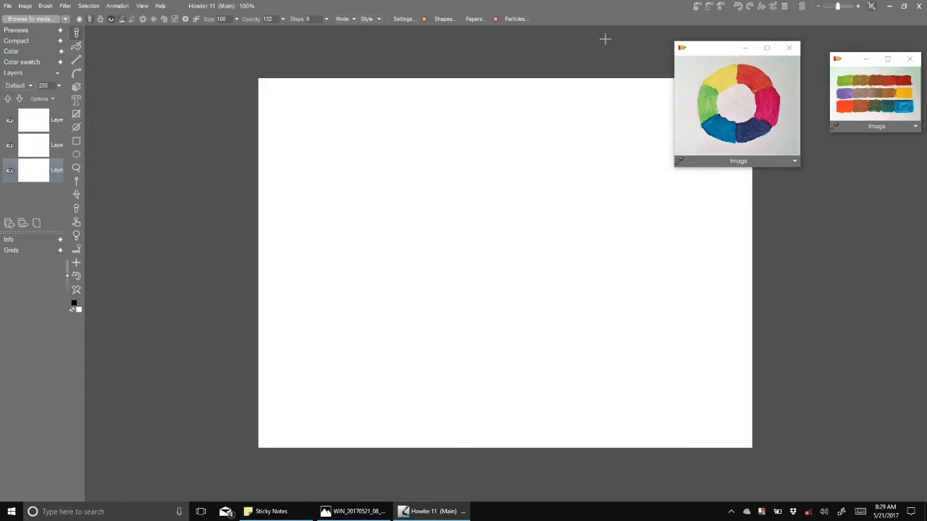
drag(699, 53, 147, 46)
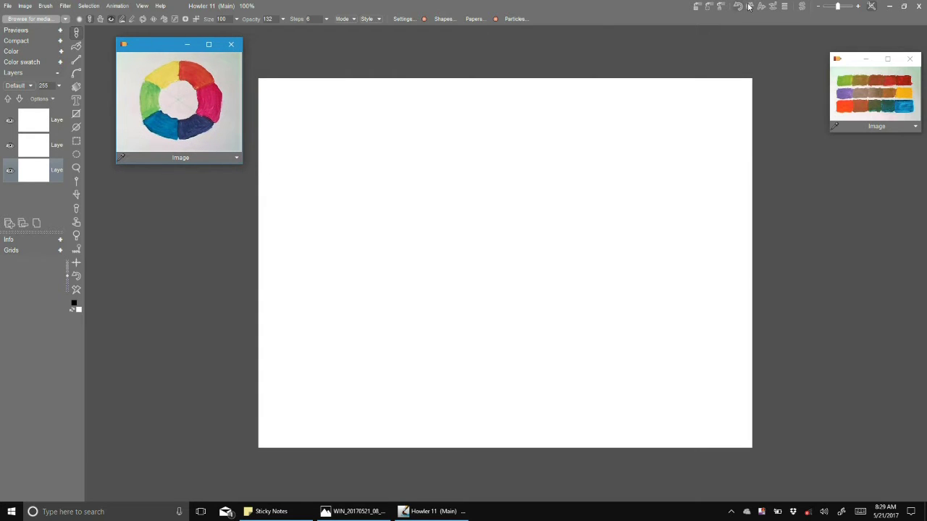
click(909, 59)
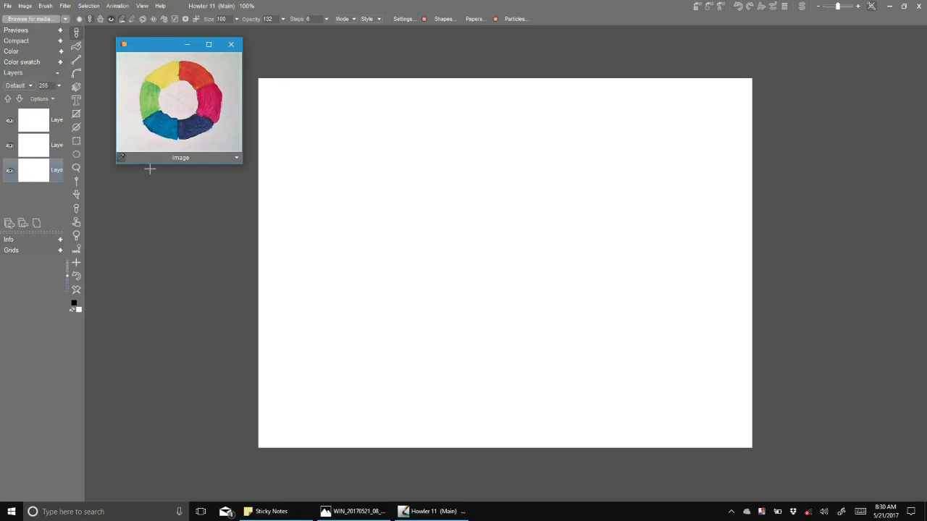
Sample the yellow segment of the color wheel as the painting color
click(45, 212)
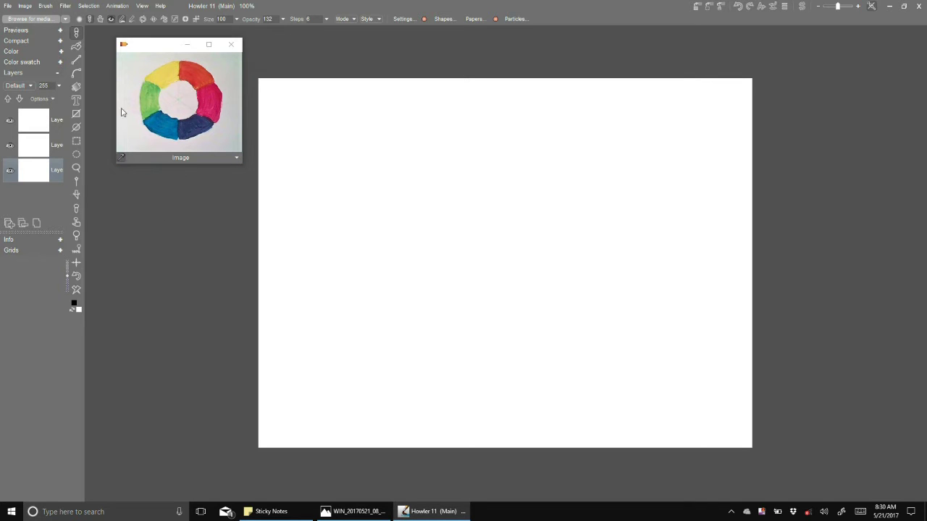
click(121, 158)
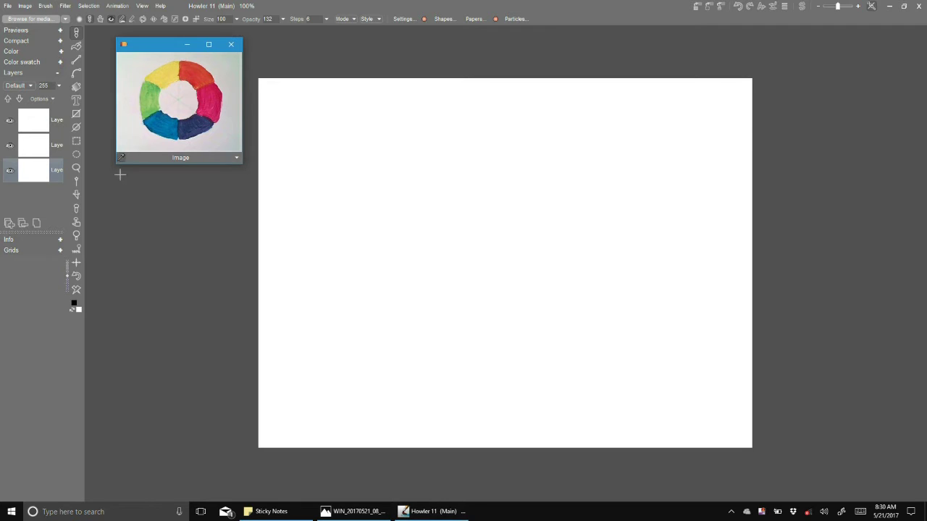
click(166, 82)
Enable a bristle brush with radius 50 in the particle settings and keep the settings beside the canvas
click(48, 20)
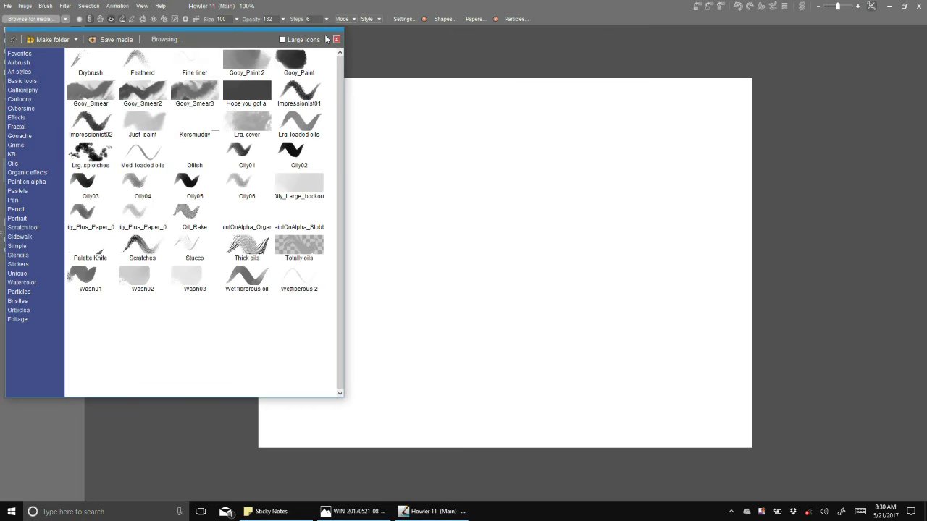
click(337, 40)
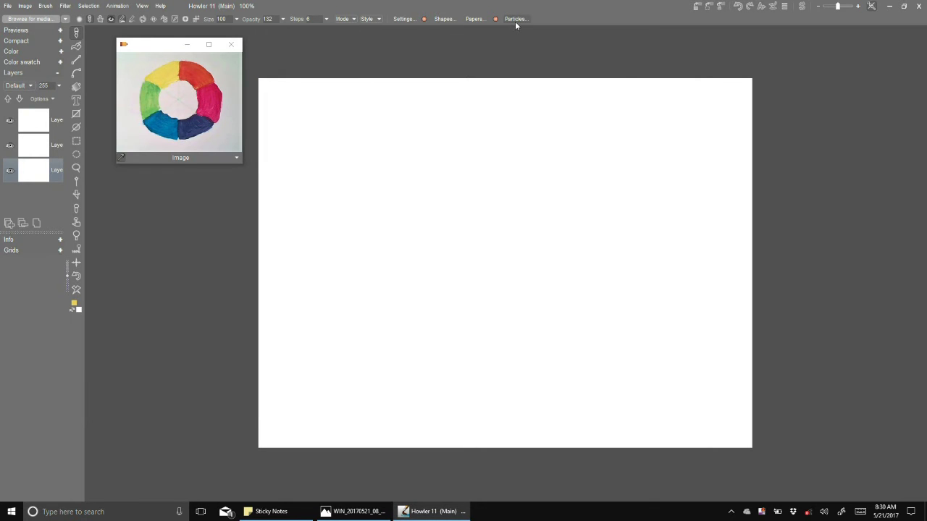
click(515, 20)
click(497, 41)
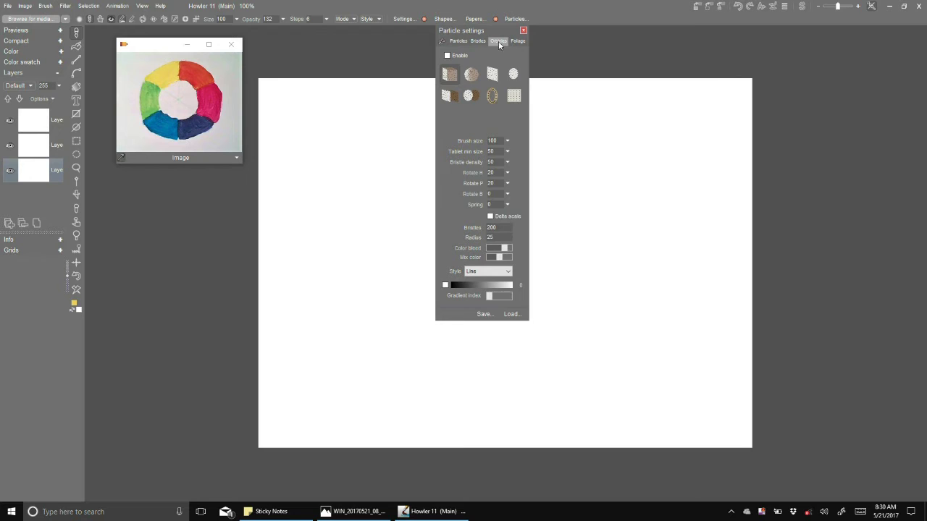
click(478, 40)
drag(498, 32, 837, 33)
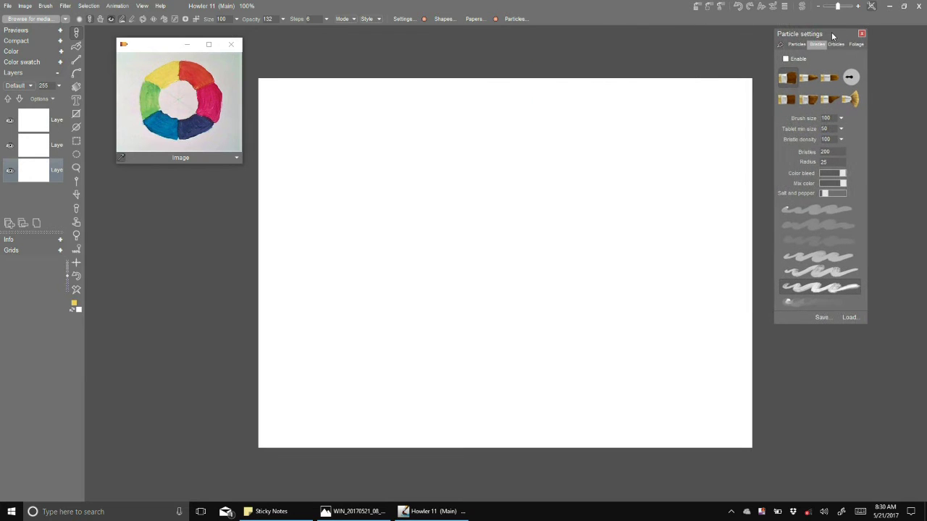
click(814, 80)
click(833, 78)
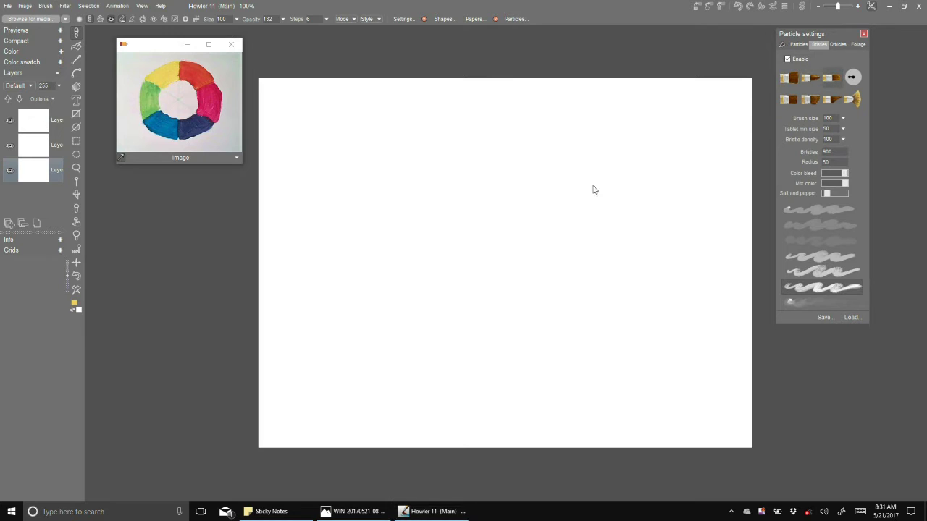
Switch to the second bristle brush preset while testing a curved yellow stroke, and undo the stroke
mouse_move(402, 312)
mouse_down()
mouse_move(397, 345)
mouse_move(402, 330)
mouse_move(398, 346)
mouse_move(432, 375)
mouse_move(426, 290)
mouse_move(418, 316)
mouse_up()
click(829, 100)
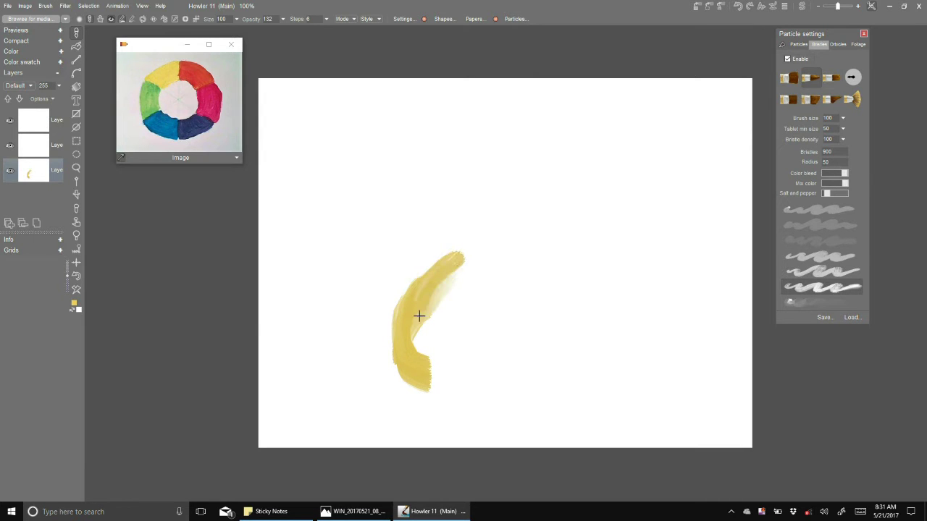
click(78, 289)
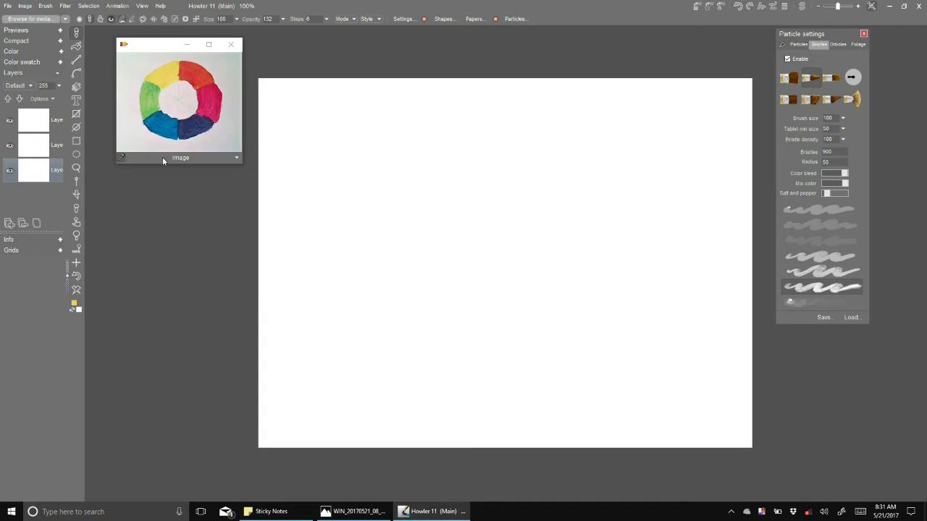
Paint the pear's body with long yellow strokes in the middle of the canvas, using yellow from the color wheel
click(165, 85)
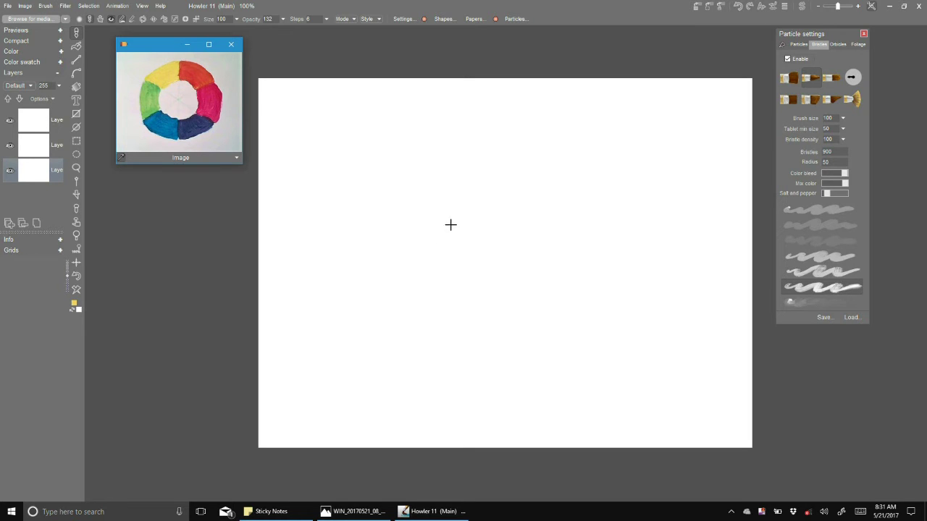
click(532, 172)
mouse_move(528, 170)
mouse_down()
mouse_move(548, 237)
mouse_move(596, 320)
mouse_move(577, 377)
mouse_move(534, 378)
mouse_up()
mouse_move(519, 184)
mouse_down()
mouse_move(553, 261)
mouse_move(567, 379)
mouse_move(536, 391)
mouse_move(530, 368)
mouse_up()
mouse_move(486, 224)
mouse_down()
mouse_move(521, 235)
mouse_move(509, 291)
mouse_move(480, 321)
mouse_move(534, 346)
mouse_move(546, 337)
mouse_move(524, 403)
mouse_move(479, 380)
mouse_up()
Paint the pear's left side, base and neck in light gray from the color wheel's center, and undo the patch over the middle
click(184, 89)
mouse_move(507, 200)
mouse_down()
mouse_move(482, 188)
mouse_move(447, 308)
mouse_move(461, 375)
mouse_move(480, 389)
mouse_up()
key(minus)
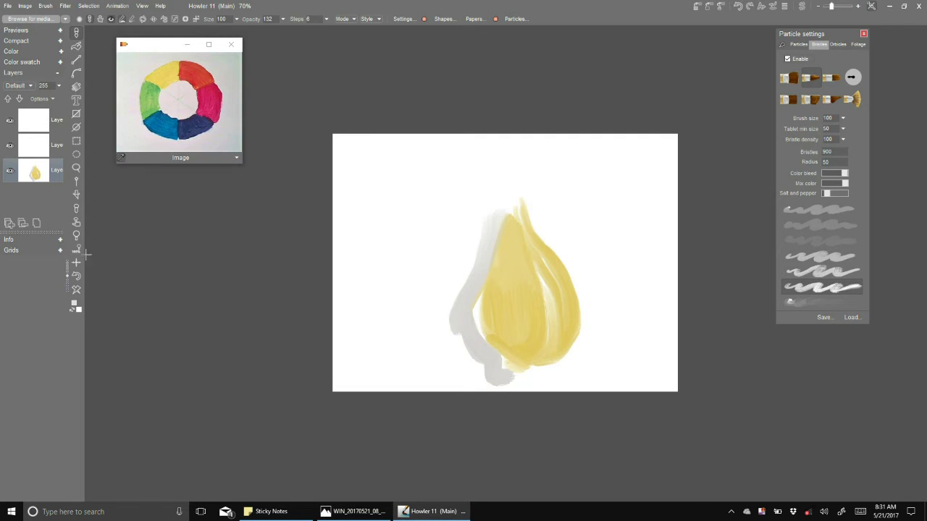
key(plus)
mouse_move(488, 290)
mouse_down()
mouse_move(473, 326)
mouse_move(484, 396)
mouse_move(507, 377)
mouse_move(463, 383)
mouse_move(490, 414)
mouse_move(546, 399)
mouse_move(550, 418)
mouse_move(587, 410)
mouse_move(587, 375)
mouse_move(573, 396)
mouse_move(539, 405)
mouse_move(456, 405)
mouse_up()
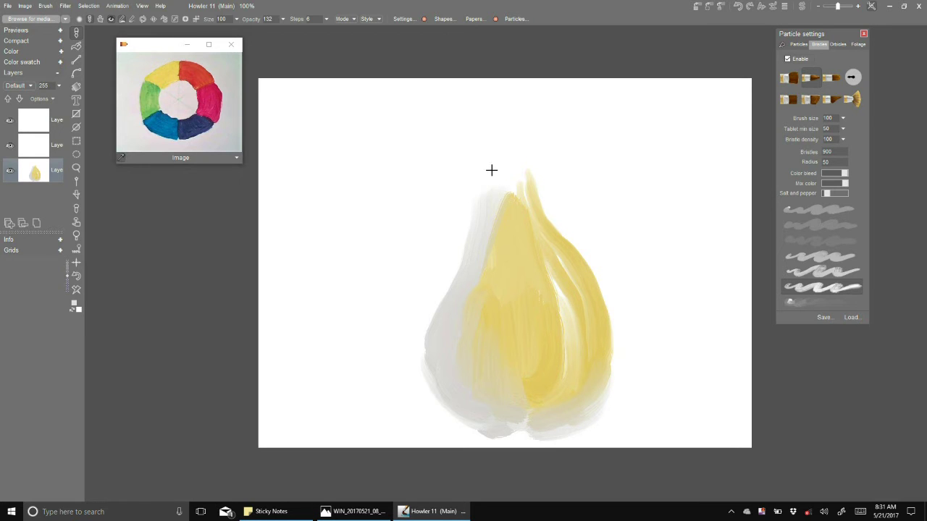
mouse_move(493, 186)
mouse_down()
mouse_move(496, 157)
mouse_move(523, 212)
mouse_move(500, 222)
mouse_move(499, 149)
mouse_move(503, 185)
mouse_up()
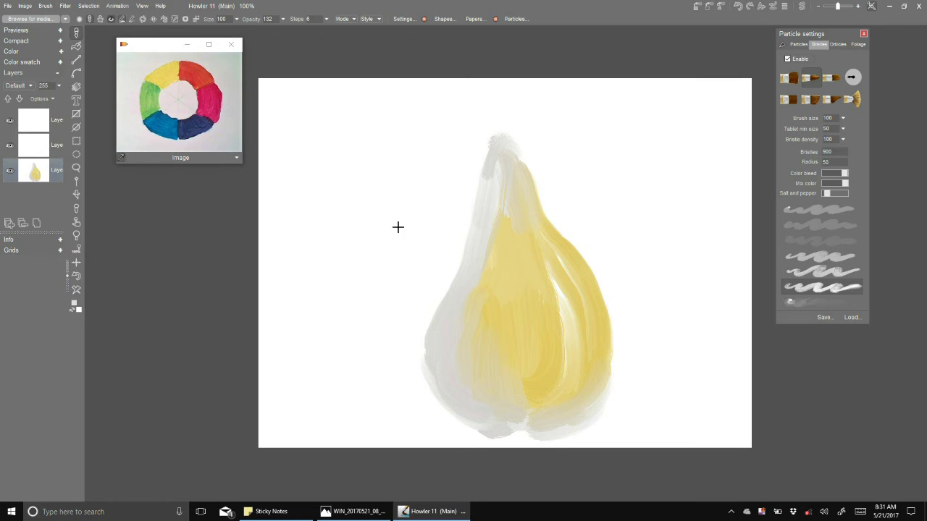
drag(497, 238, 502, 273)
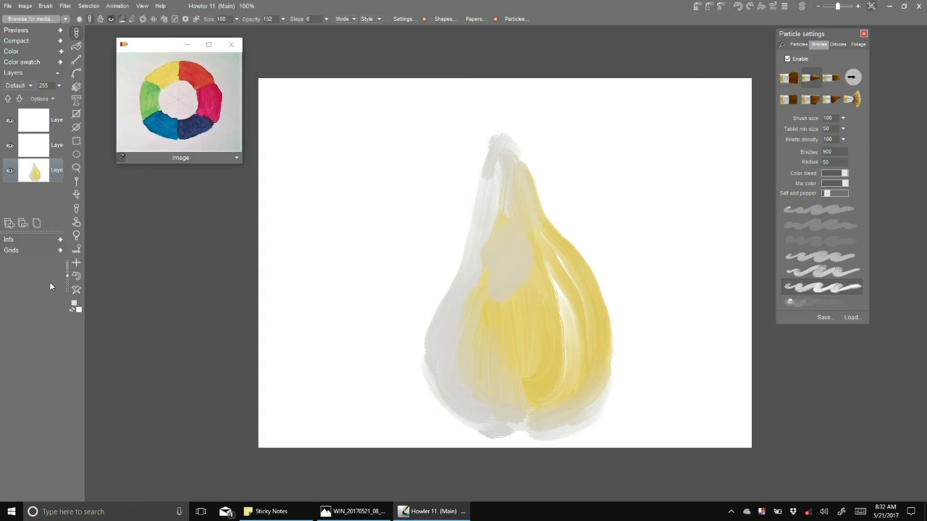
key(ctrl+z)
Fill the pear's center and bottom edge with solid yellow from the color wheel
click(161, 84)
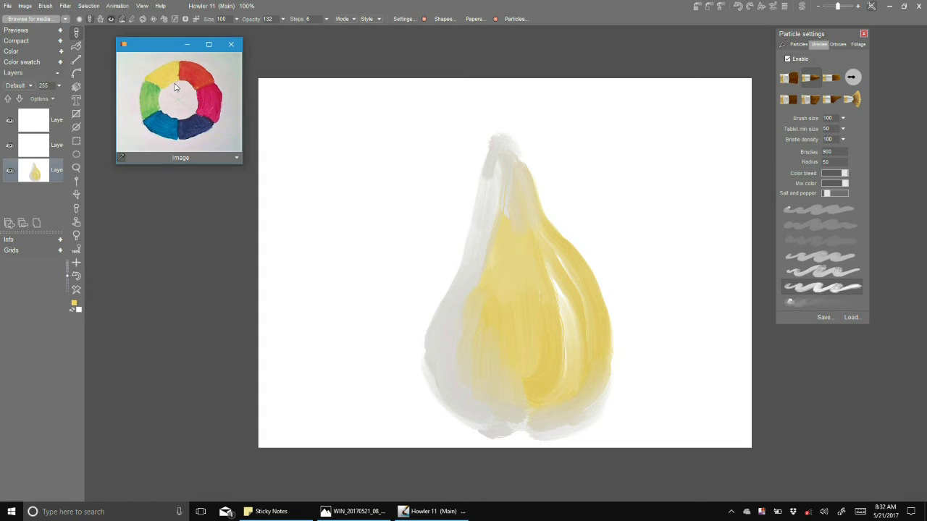
mouse_move(499, 214)
mouse_down()
mouse_move(506, 273)
mouse_move(530, 302)
mouse_move(529, 365)
mouse_up()
drag(492, 428, 538, 433)
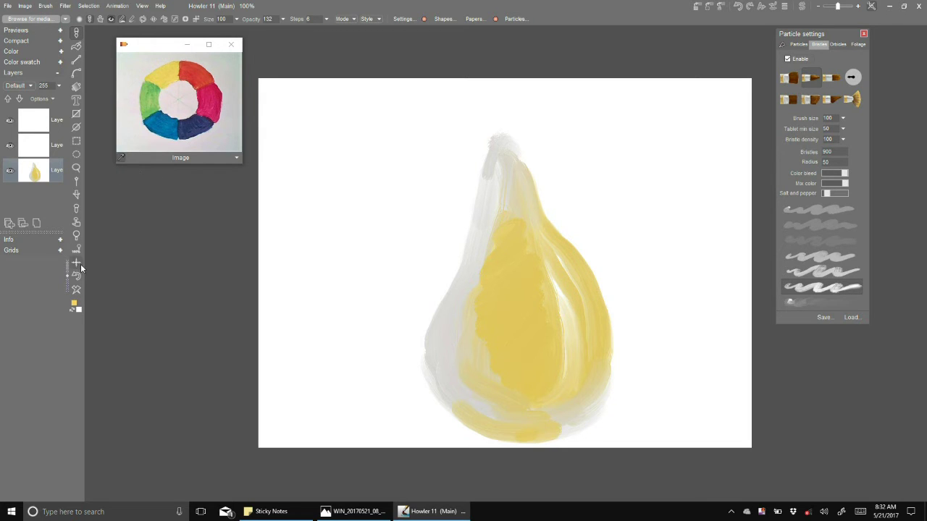
Paint a magenta test swatch near the canvas's upper-left corner on the middle layer, using the color wheel's magenta
click(42, 152)
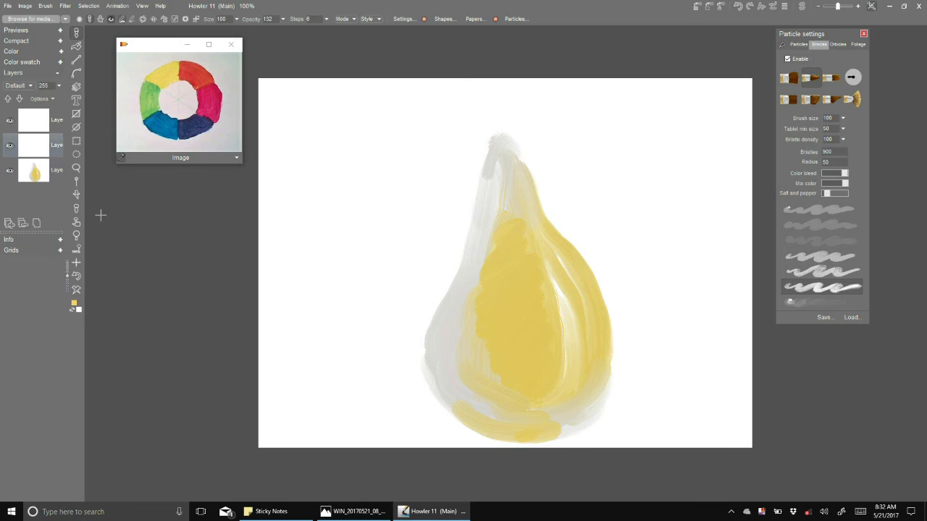
click(209, 96)
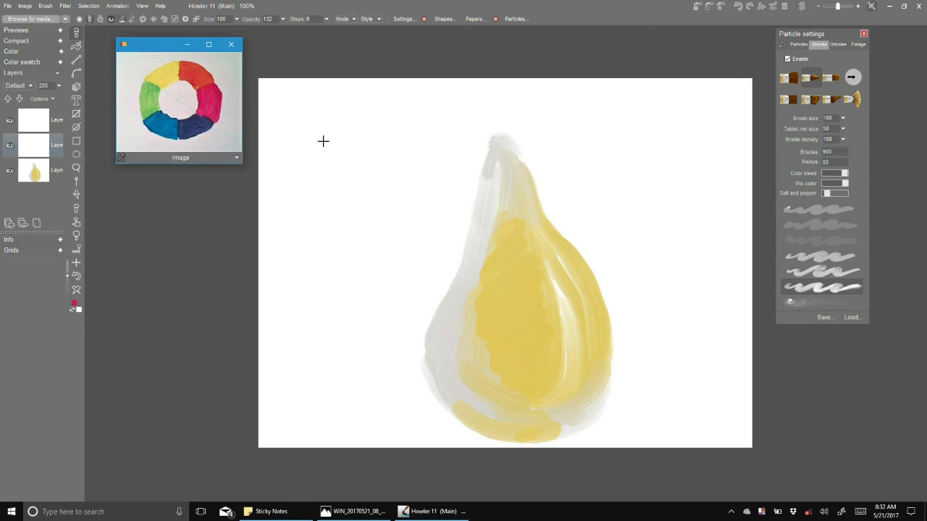
mouse_move(317, 141)
mouse_down()
mouse_move(351, 145)
mouse_move(306, 168)
mouse_move(289, 163)
mouse_move(278, 224)
mouse_up()
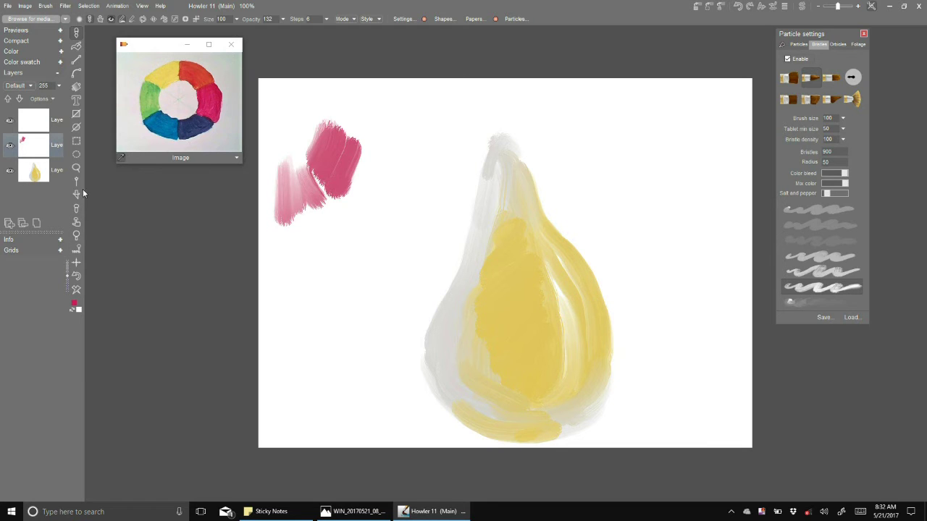
Sample the lighter pink from the test swatch and re-enable the bristle brush, undoing the trial stroke made without it
click(76, 207)
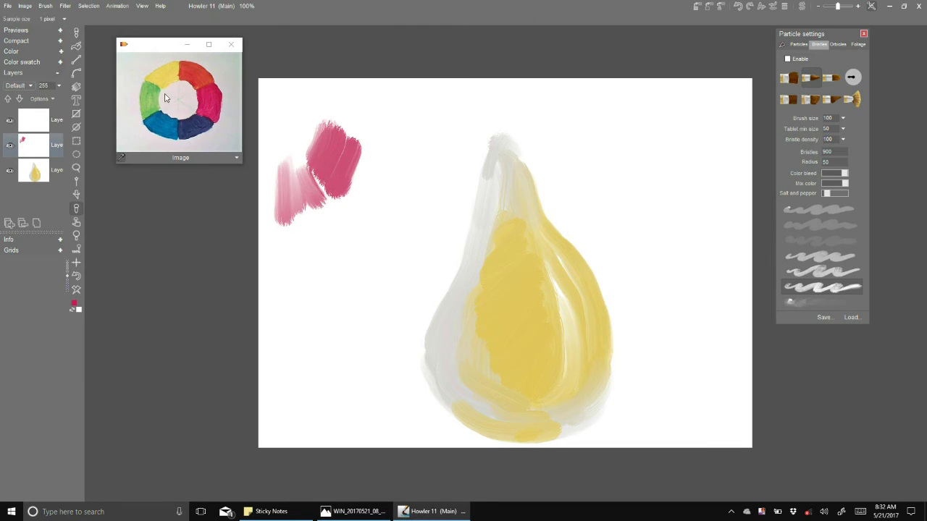
click(297, 184)
click(76, 33)
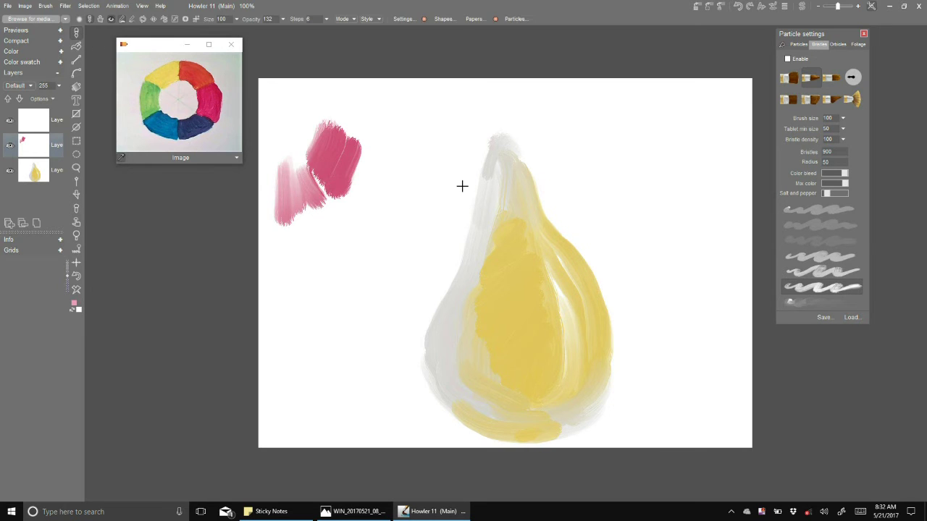
drag(496, 207, 481, 251)
key(ctrl+z)
click(787, 59)
Brush pink strokes over the pear's neck, center and lower left on the middle layer, and undo the last strokes at the base
mouse_move(512, 216)
mouse_down()
mouse_move(521, 221)
mouse_move(511, 234)
mouse_move(508, 202)
mouse_move(480, 283)
mouse_move(505, 317)
mouse_move(495, 288)
mouse_move(474, 353)
mouse_move(505, 403)
mouse_move(529, 418)
mouse_up()
mouse_move(544, 341)
mouse_down()
mouse_move(513, 297)
mouse_move(528, 273)
mouse_move(552, 311)
mouse_move(515, 339)
mouse_move(507, 384)
mouse_move(529, 408)
mouse_move(466, 394)
mouse_move(461, 419)
mouse_move(549, 422)
mouse_move(558, 403)
mouse_up()
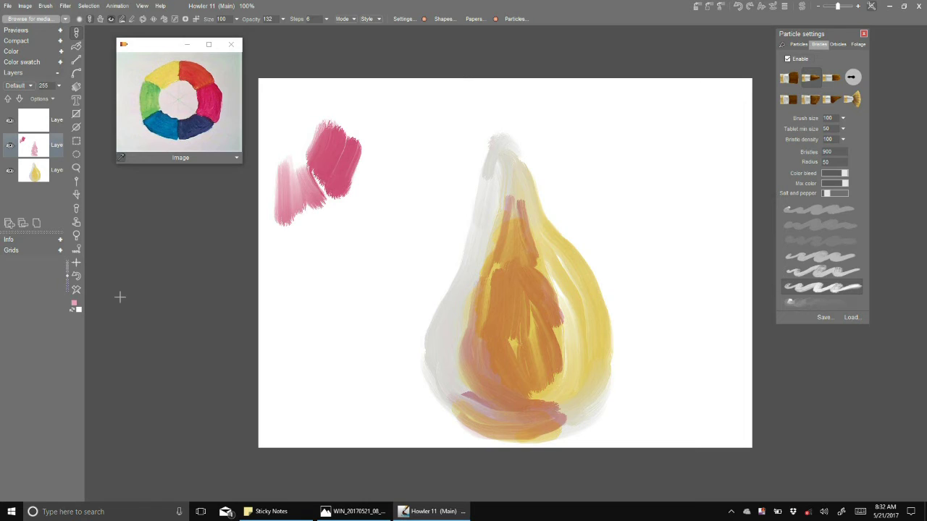
click(79, 282)
click(80, 283)
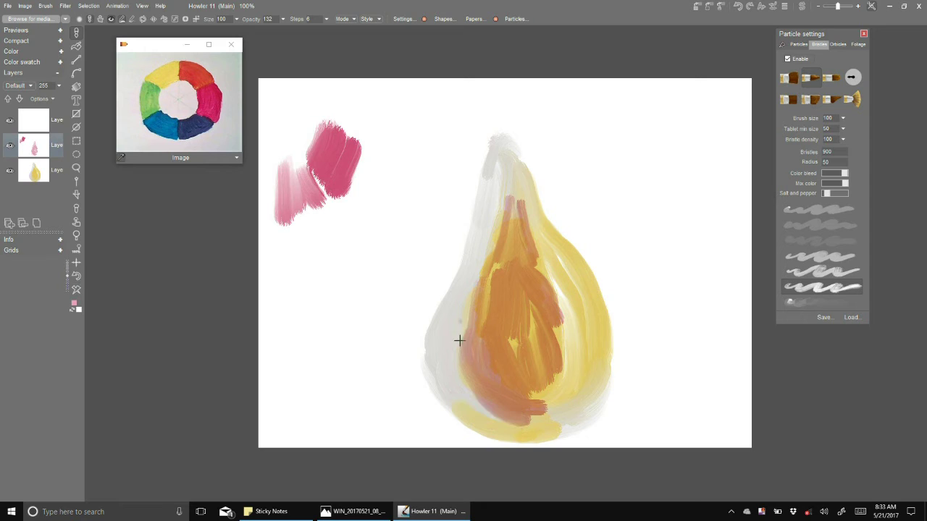
Add pink strokes along the pear's lower left, lower right and the left edge of its neck
drag(478, 404, 455, 331)
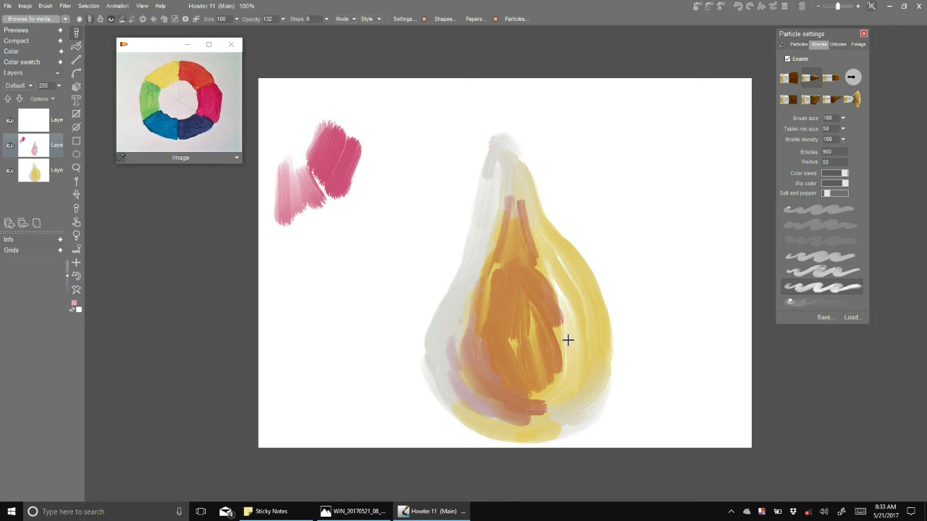
mouse_move(571, 354)
mouse_down()
mouse_move(561, 424)
mouse_move(549, 427)
mouse_up()
mouse_move(510, 163)
mouse_down()
mouse_move(500, 161)
mouse_move(457, 335)
mouse_up()
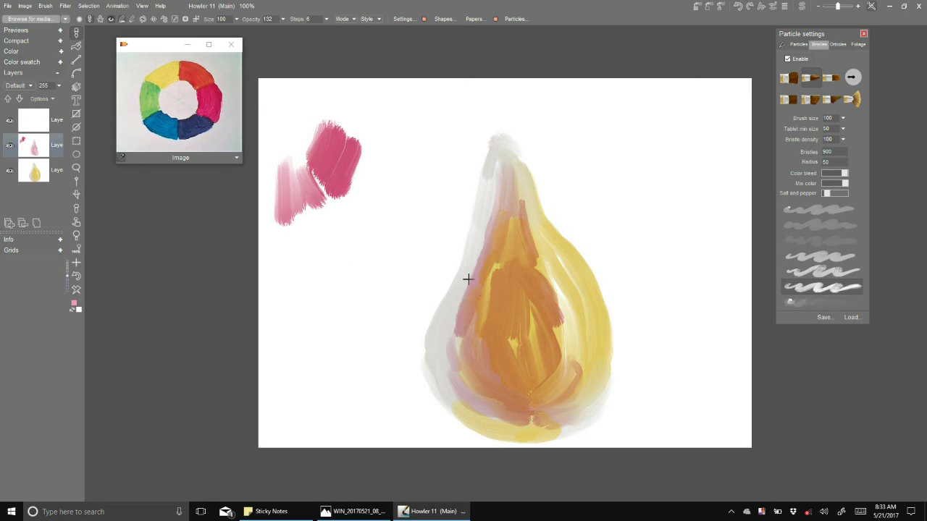
Paint a pink stem above the pear and add a pink patch on its lower left body
mouse_move(484, 95)
mouse_down()
mouse_move(496, 139)
mouse_move(464, 81)
mouse_up()
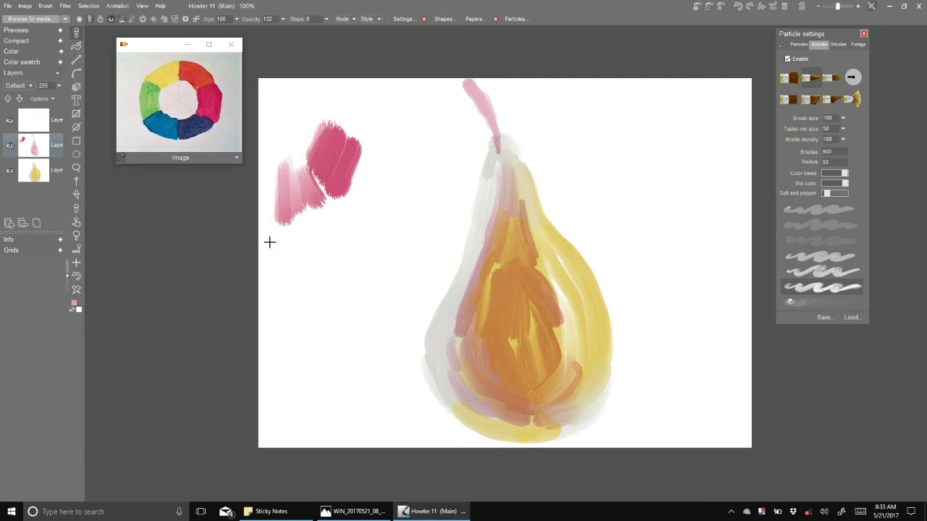
mouse_move(471, 364)
mouse_down()
mouse_move(475, 357)
mouse_move(482, 367)
mouse_up()
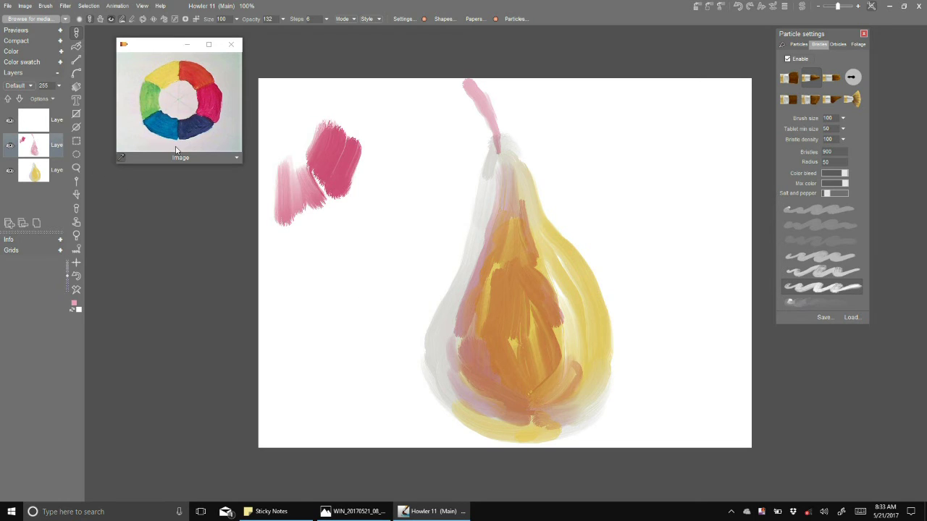
Brush the color wheel's blue over the pear's left side, center and base on the top layer
click(45, 130)
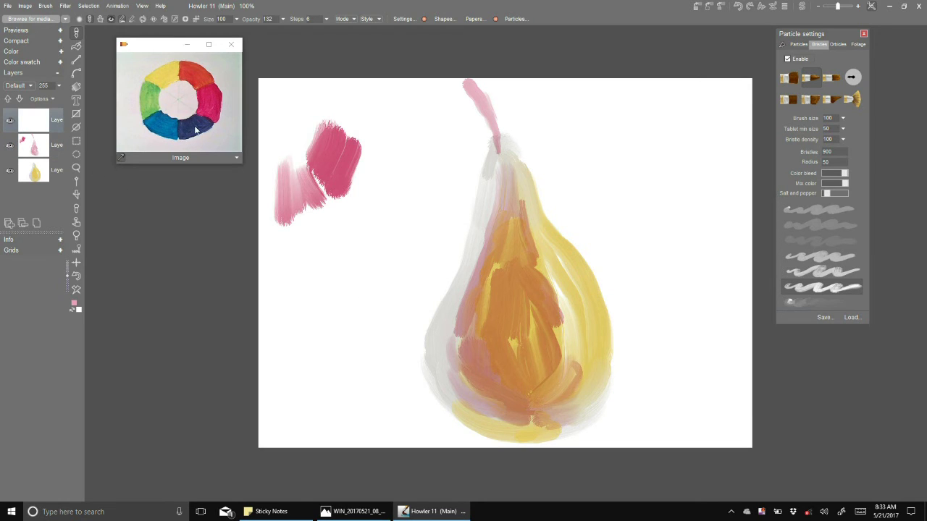
click(165, 127)
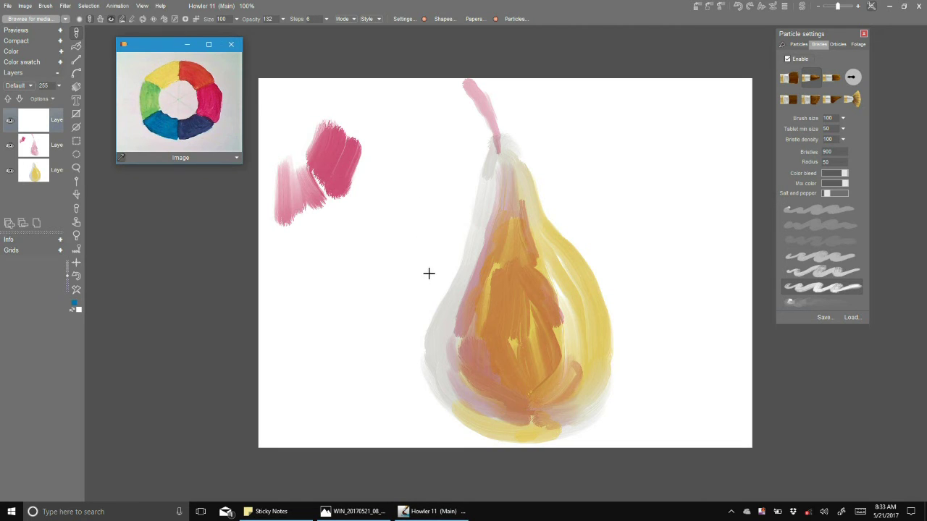
drag(462, 288, 438, 372)
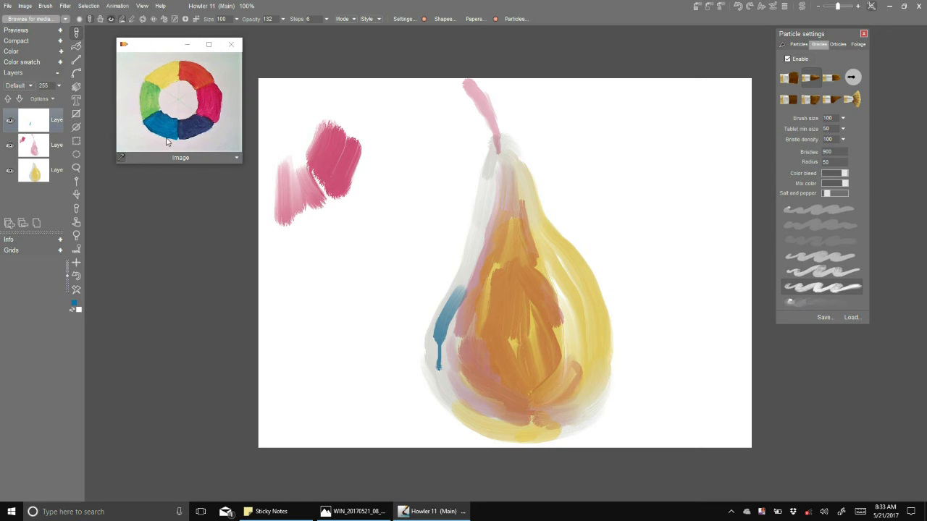
mouse_move(458, 320)
mouse_down()
mouse_move(449, 362)
mouse_move(472, 300)
mouse_move(486, 383)
mouse_move(481, 294)
mouse_move(492, 261)
mouse_move(500, 304)
mouse_move(507, 251)
mouse_move(532, 336)
mouse_move(497, 213)
mouse_move(511, 180)
mouse_up()
drag(481, 218, 453, 309)
drag(480, 189, 455, 293)
drag(493, 156, 474, 253)
drag(486, 181, 480, 239)
mouse_move(458, 341)
mouse_down()
mouse_move(485, 412)
mouse_move(435, 383)
mouse_move(539, 425)
mouse_move(496, 380)
mouse_move(499, 333)
mouse_move(552, 377)
mouse_up()
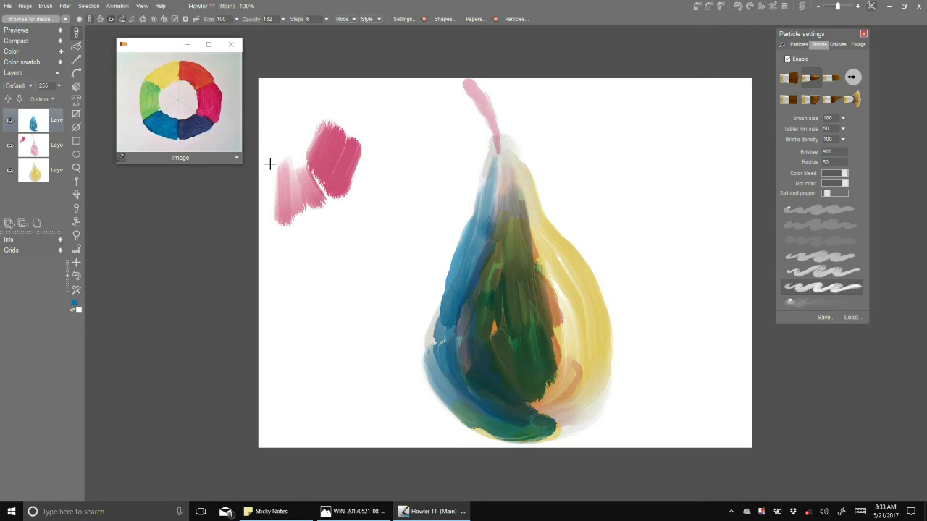
Glaze the color wheel photo's light gray over the blue on the pear's left side, center and base
click(148, 150)
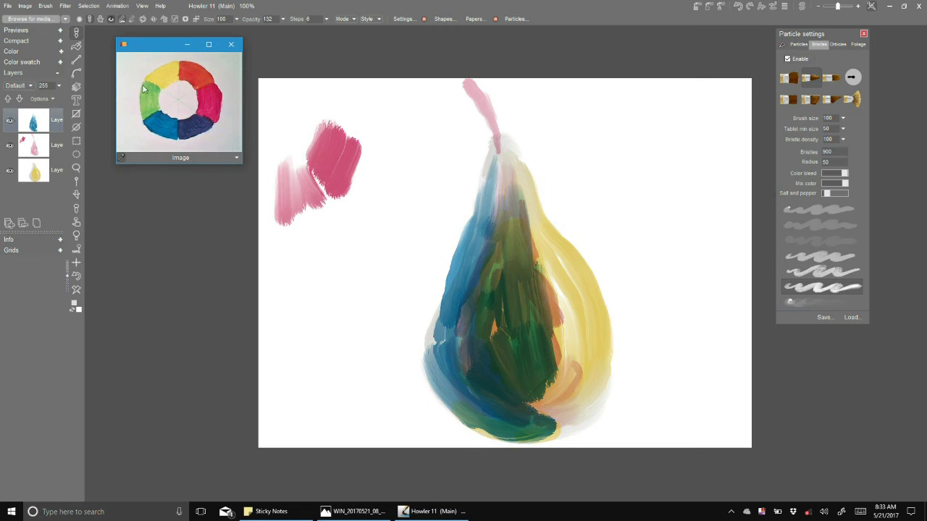
mouse_move(557, 364)
mouse_down()
mouse_move(565, 391)
mouse_move(536, 428)
mouse_move(505, 398)
mouse_move(554, 346)
mouse_move(504, 160)
mouse_move(490, 162)
mouse_move(432, 344)
mouse_move(457, 327)
mouse_move(466, 346)
mouse_move(472, 340)
mouse_up()
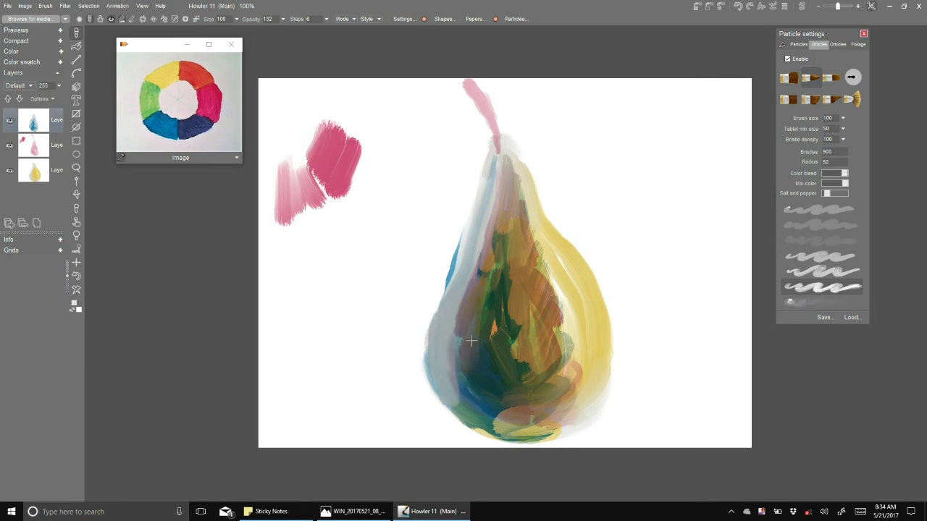
drag(481, 418, 461, 391)
drag(456, 271, 467, 235)
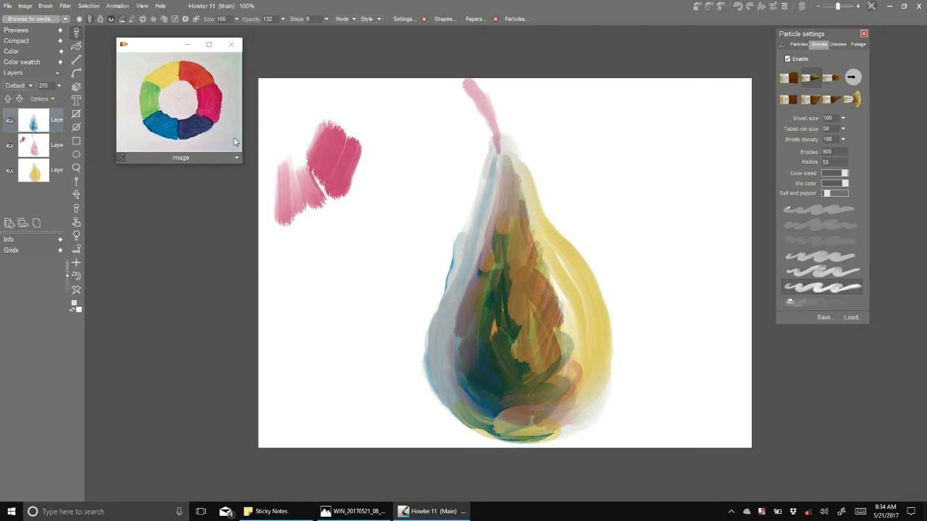
Paint the pear's stem and the spot where it joins the neck with the color wheel's dark navy
click(190, 129)
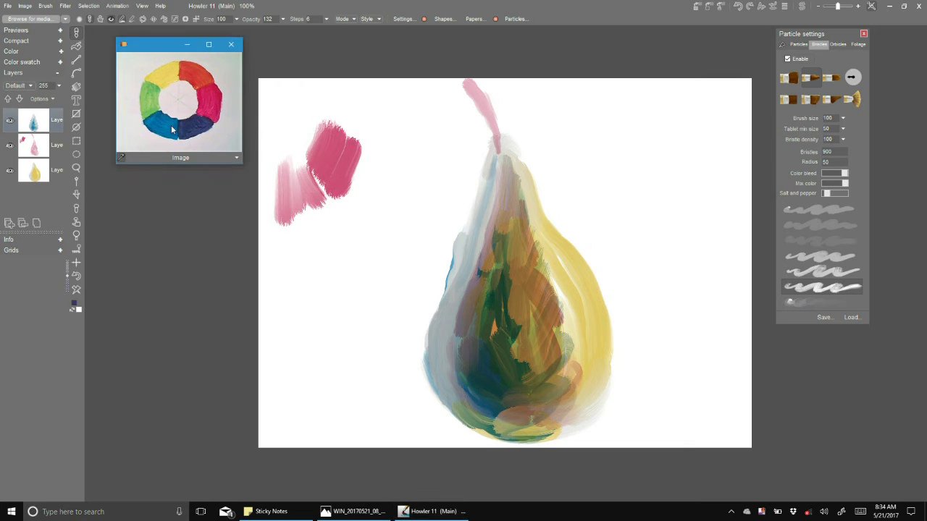
click(481, 105)
drag(474, 88, 497, 147)
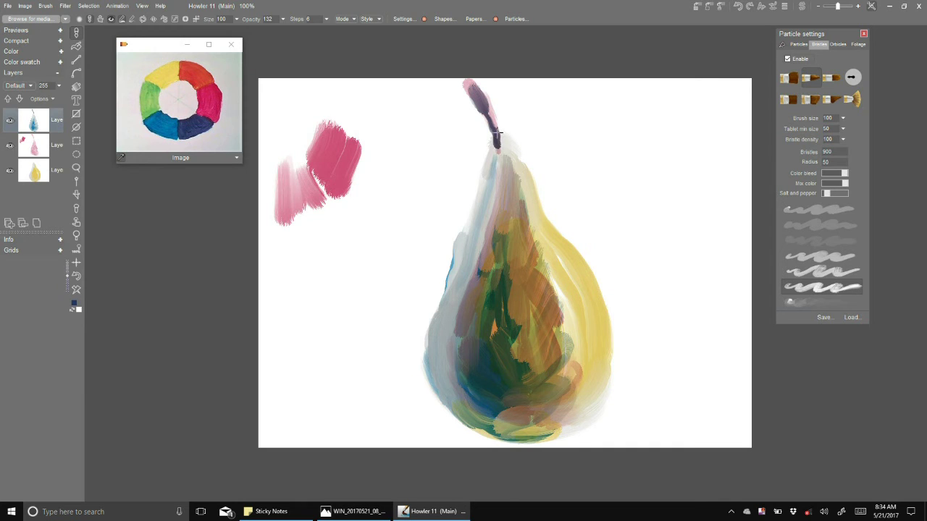
click(498, 148)
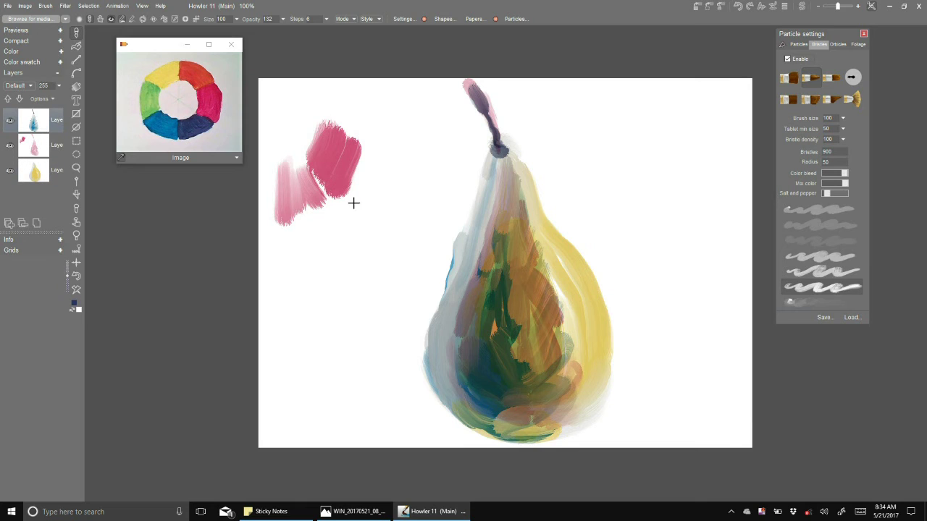
Fill the background left of the pear with the color wheel's dark blue, up to the pear's left contour
click(192, 129)
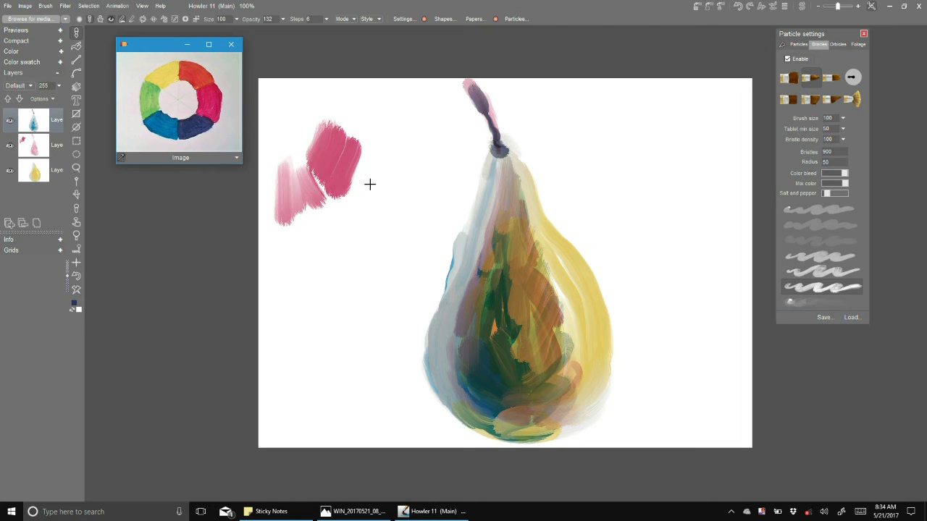
mouse_move(428, 394)
mouse_down()
mouse_move(435, 418)
mouse_move(499, 445)
mouse_move(409, 380)
mouse_move(397, 330)
mouse_move(434, 267)
mouse_move(455, 204)
mouse_up()
mouse_move(454, 168)
mouse_down()
mouse_move(415, 148)
mouse_move(452, 196)
mouse_move(436, 86)
mouse_move(484, 155)
mouse_move(472, 108)
mouse_move(428, 88)
mouse_move(335, 109)
mouse_move(268, 94)
mouse_move(348, 174)
mouse_move(314, 236)
mouse_move(369, 252)
mouse_move(402, 98)
mouse_move(420, 124)
mouse_move(420, 244)
mouse_move(394, 195)
mouse_move(292, 306)
mouse_move(272, 289)
mouse_move(281, 428)
mouse_move(384, 372)
mouse_move(380, 307)
mouse_move(299, 366)
mouse_move(402, 286)
mouse_move(391, 367)
mouse_move(408, 337)
mouse_move(422, 406)
mouse_move(391, 408)
mouse_move(335, 385)
mouse_move(296, 435)
mouse_move(286, 220)
mouse_move(270, 185)
mouse_move(275, 128)
mouse_move(347, 144)
mouse_move(353, 227)
mouse_move(406, 174)
mouse_move(413, 244)
mouse_move(436, 210)
mouse_move(414, 71)
mouse_move(403, 89)
mouse_move(317, 130)
mouse_up()
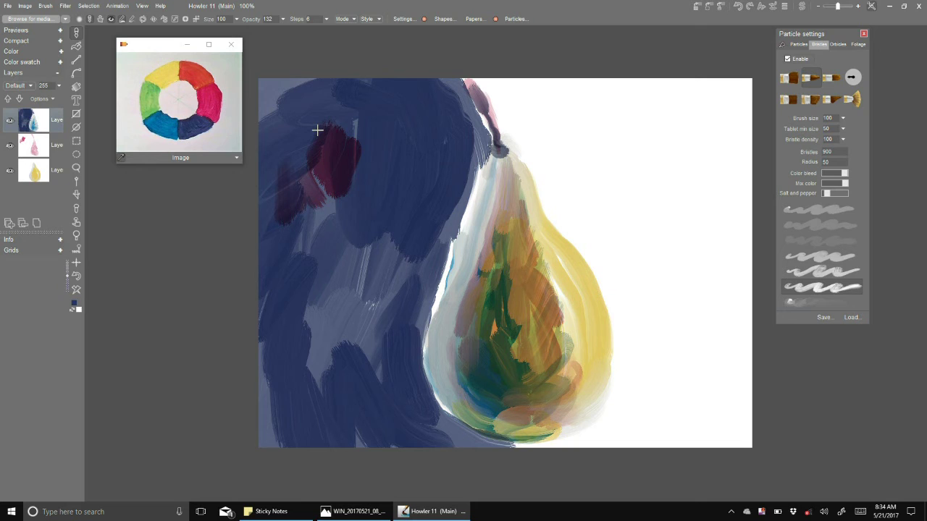
mouse_move(283, 110)
mouse_down()
mouse_move(266, 85)
mouse_move(305, 95)
mouse_up()
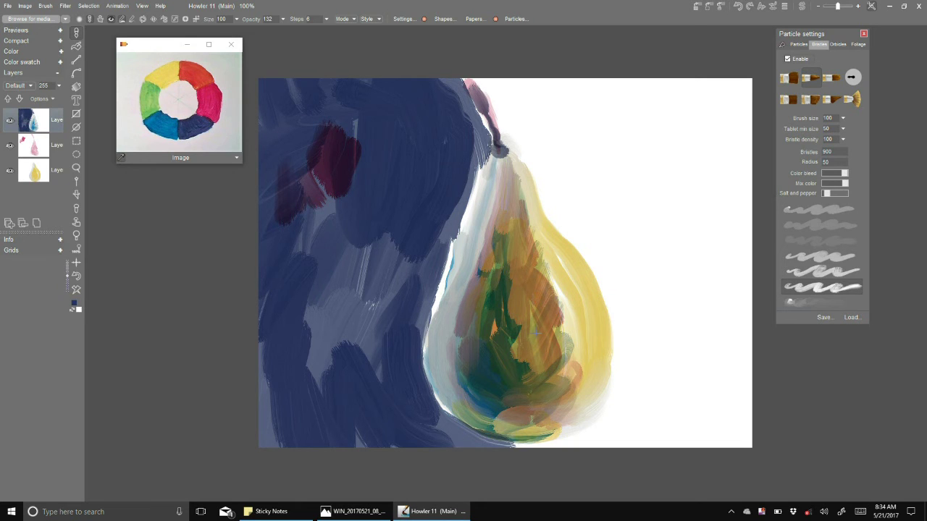
mouse_move(455, 184)
mouse_down()
mouse_move(424, 287)
mouse_move(437, 273)
mouse_move(433, 310)
mouse_up()
Brush dark blue along the pear's right contour from the stem down and across the lower right background
mouse_move(510, 105)
mouse_down()
mouse_move(493, 91)
mouse_move(499, 89)
mouse_move(510, 134)
mouse_move(536, 144)
mouse_move(543, 177)
mouse_up()
mouse_move(525, 145)
mouse_down()
mouse_move(572, 228)
mouse_move(586, 230)
mouse_up()
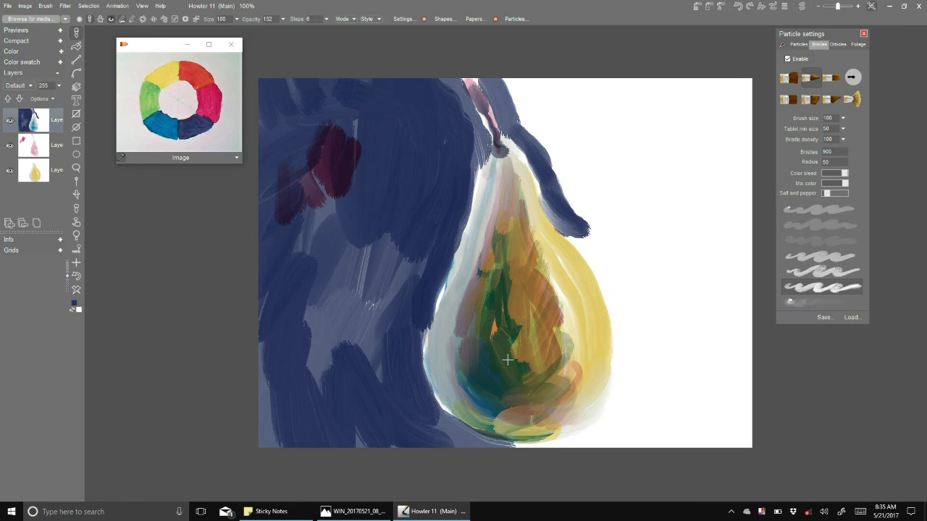
mouse_move(585, 232)
mouse_down()
mouse_move(621, 304)
mouse_move(608, 283)
mouse_move(622, 353)
mouse_move(596, 408)
mouse_move(530, 455)
mouse_move(612, 443)
mouse_move(636, 376)
mouse_move(673, 389)
mouse_move(724, 340)
mouse_move(749, 406)
mouse_up()
drag(622, 268, 655, 358)
mouse_move(644, 251)
mouse_down()
mouse_move(715, 317)
mouse_move(747, 233)
mouse_up()
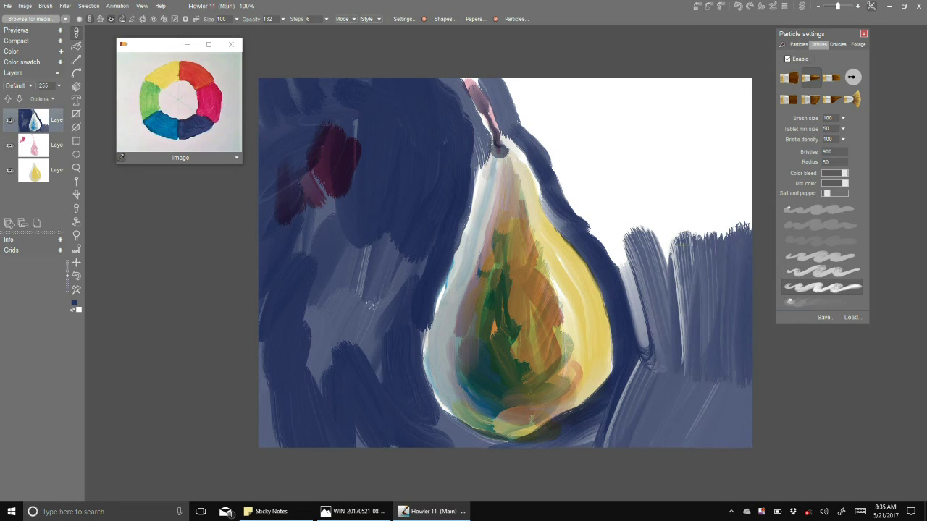
Fill the upper right background with dark blue and darken the whole right side with a second pass
mouse_move(620, 249)
mouse_down()
mouse_move(647, 256)
mouse_move(666, 203)
mouse_move(719, 241)
mouse_move(743, 152)
mouse_move(746, 246)
mouse_up()
mouse_move(569, 155)
mouse_down()
mouse_move(583, 156)
mouse_move(601, 68)
mouse_move(658, 115)
mouse_move(740, 89)
mouse_move(699, 178)
mouse_up()
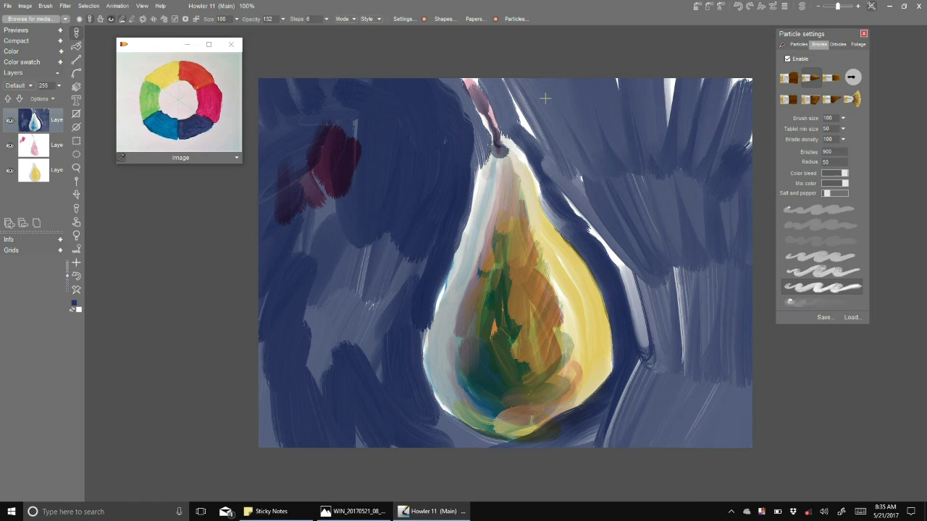
mouse_move(522, 119)
mouse_down()
mouse_move(565, 129)
mouse_move(627, 103)
mouse_move(678, 103)
mouse_move(746, 181)
mouse_up()
mouse_move(630, 267)
mouse_down()
mouse_move(606, 234)
mouse_move(651, 340)
mouse_move(710, 304)
mouse_move(708, 385)
mouse_move(750, 446)
mouse_up()
Brush red from the color wheel over the background on both sides of the pear on the middle layer
click(29, 155)
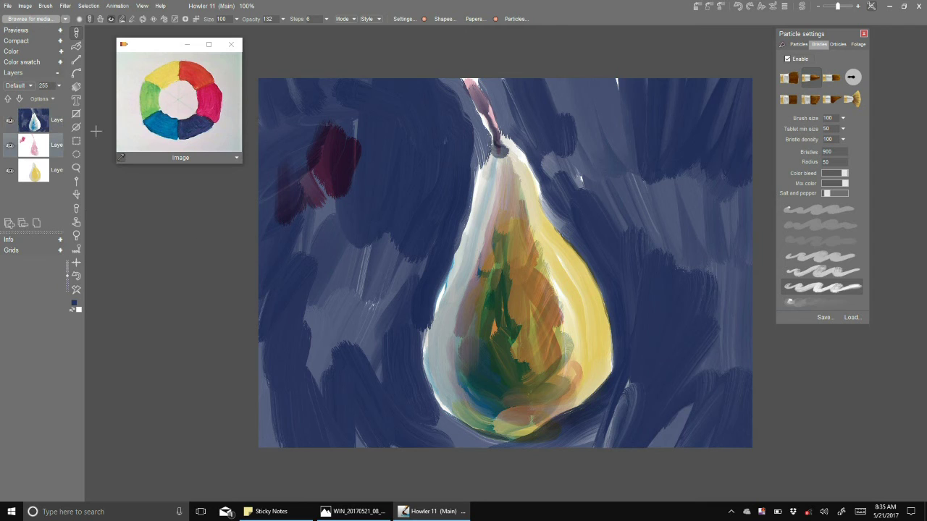
click(210, 95)
mouse_move(366, 80)
mouse_down()
mouse_move(388, 141)
mouse_move(391, 339)
mouse_move(426, 265)
mouse_move(394, 393)
mouse_move(308, 318)
mouse_move(302, 441)
mouse_move(328, 425)
mouse_move(405, 438)
mouse_move(407, 414)
mouse_move(481, 458)
mouse_move(507, 450)
mouse_move(627, 380)
mouse_move(642, 288)
mouse_move(672, 398)
mouse_move(727, 403)
mouse_move(633, 321)
mouse_move(600, 240)
mouse_move(689, 258)
mouse_move(732, 314)
mouse_move(659, 302)
mouse_move(611, 248)
mouse_move(548, 140)
mouse_move(737, 173)
mouse_up()
Tone down the red with light gray over the test swatch, left background, pear's edges and upper right background
click(150, 131)
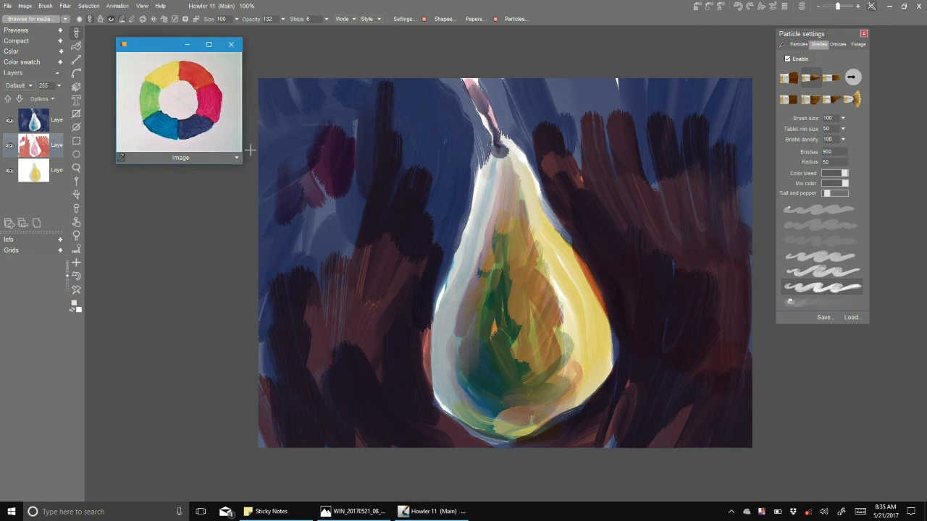
mouse_move(415, 183)
mouse_down()
mouse_move(393, 239)
mouse_move(398, 114)
mouse_move(290, 311)
mouse_move(297, 155)
mouse_move(279, 172)
mouse_move(309, 146)
mouse_up()
mouse_move(377, 288)
mouse_down()
mouse_move(416, 285)
mouse_move(411, 317)
mouse_move(446, 370)
mouse_up()
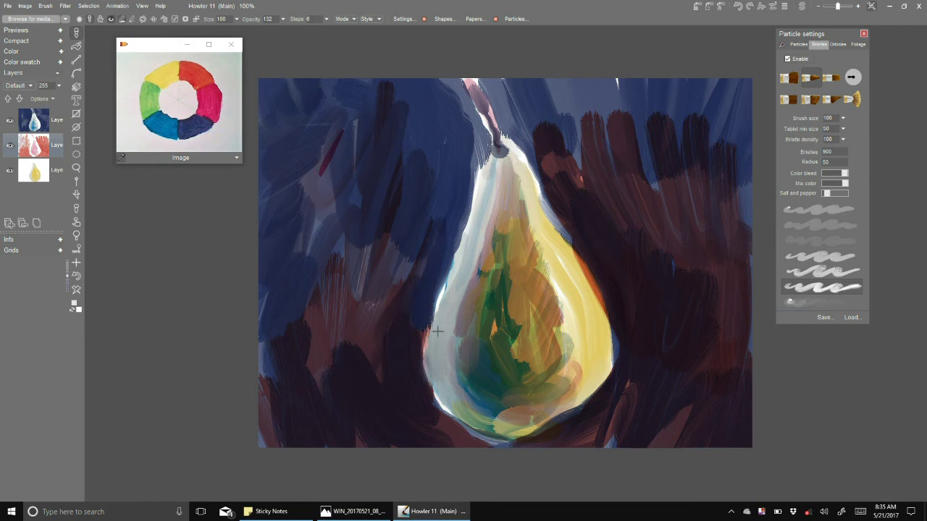
mouse_move(585, 295)
mouse_down()
mouse_move(572, 257)
mouse_move(617, 273)
mouse_up()
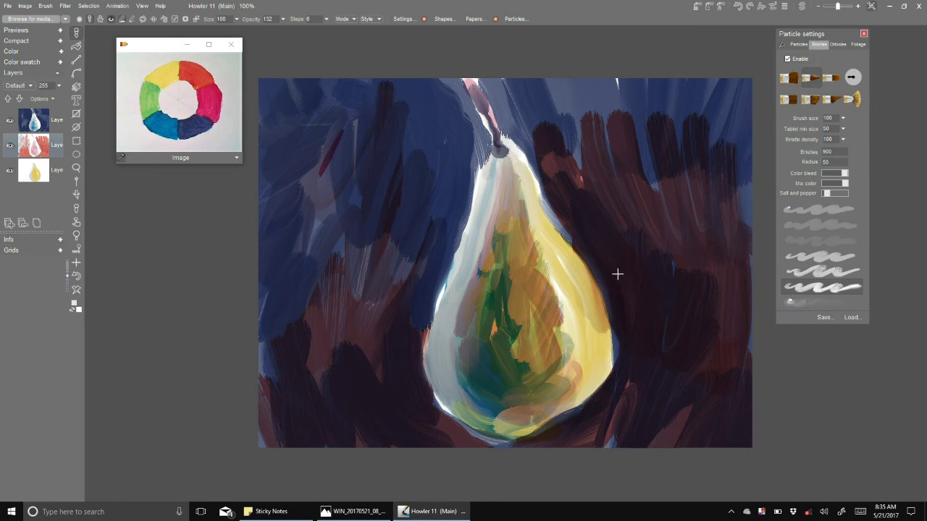
mouse_move(689, 230)
mouse_down()
mouse_move(707, 195)
mouse_move(589, 128)
mouse_move(552, 155)
mouse_move(510, 144)
mouse_up()
Brush the color wheel's yellow across the lower background on both sides of the pear on the bottom layer
click(41, 178)
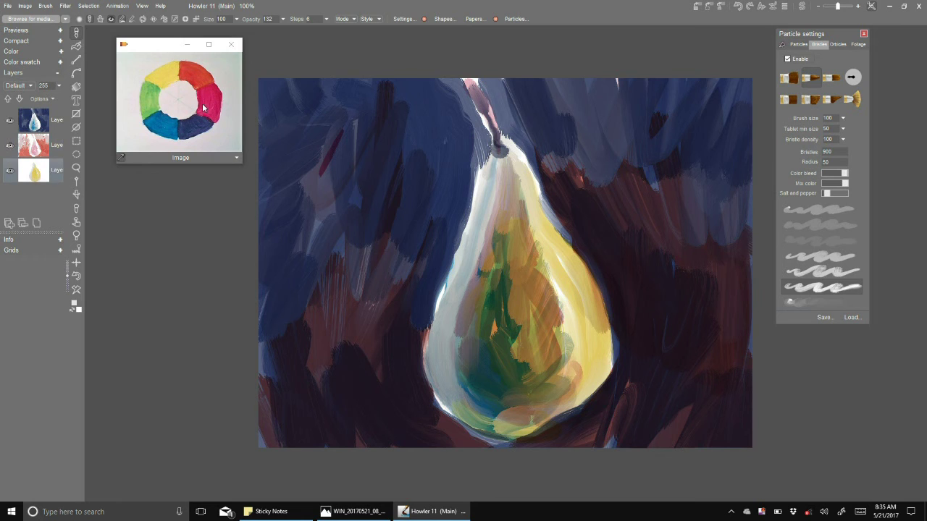
click(170, 85)
click(277, 375)
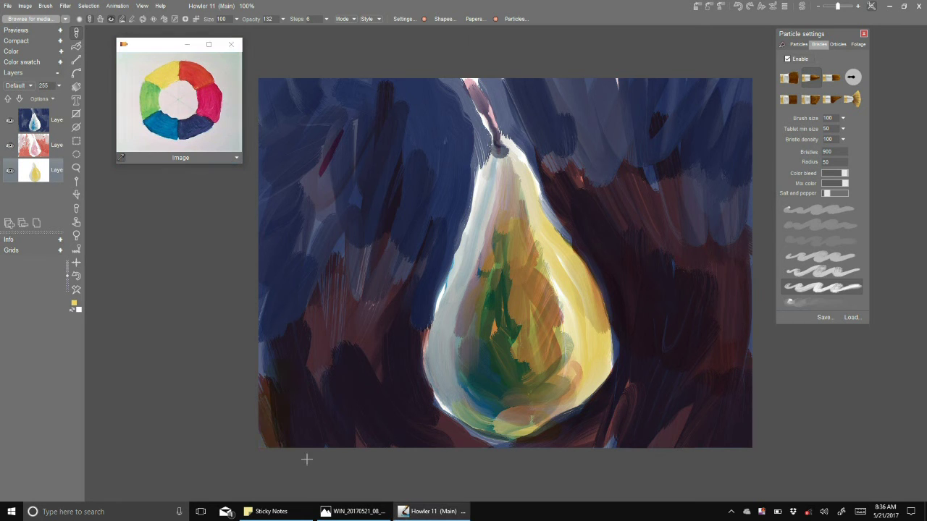
mouse_move(342, 324)
mouse_down()
mouse_move(306, 311)
mouse_move(338, 393)
mouse_move(365, 366)
mouse_move(512, 442)
mouse_up()
drag(619, 433, 745, 432)
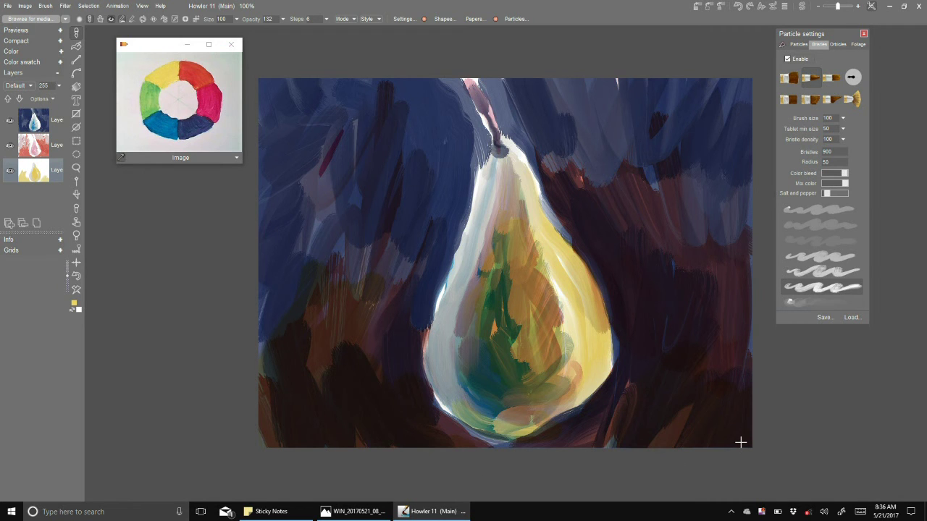
Extend the yellow over the upper background on both sides and soften the patch beside the pear's neck with light gray
mouse_move(311, 93)
mouse_down()
mouse_move(288, 147)
mouse_move(384, 83)
mouse_move(428, 149)
mouse_move(457, 139)
mouse_move(470, 152)
mouse_move(362, 178)
mouse_move(264, 279)
mouse_up()
mouse_move(550, 172)
mouse_down()
mouse_move(575, 92)
mouse_move(633, 150)
mouse_move(709, 143)
mouse_move(696, 278)
mouse_up()
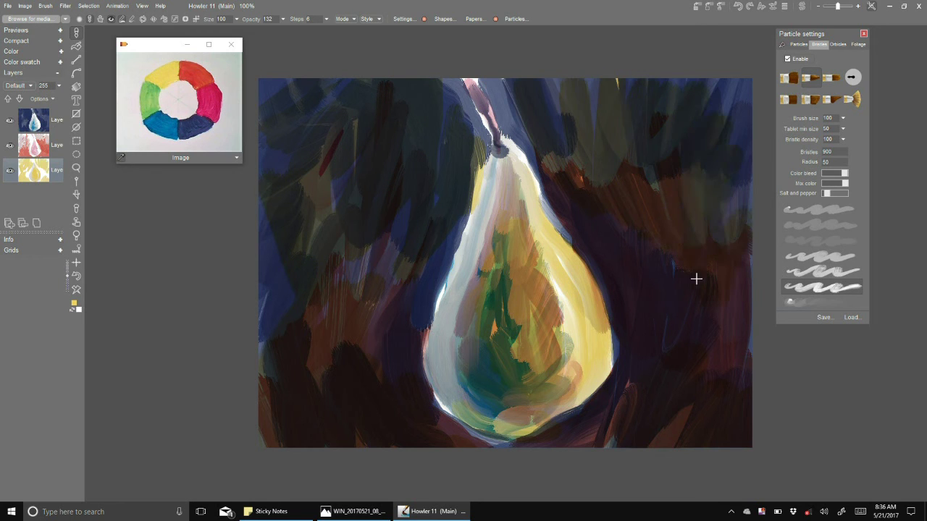
click(121, 153)
mouse_move(469, 157)
mouse_down()
mouse_move(480, 195)
mouse_move(475, 214)
mouse_up()
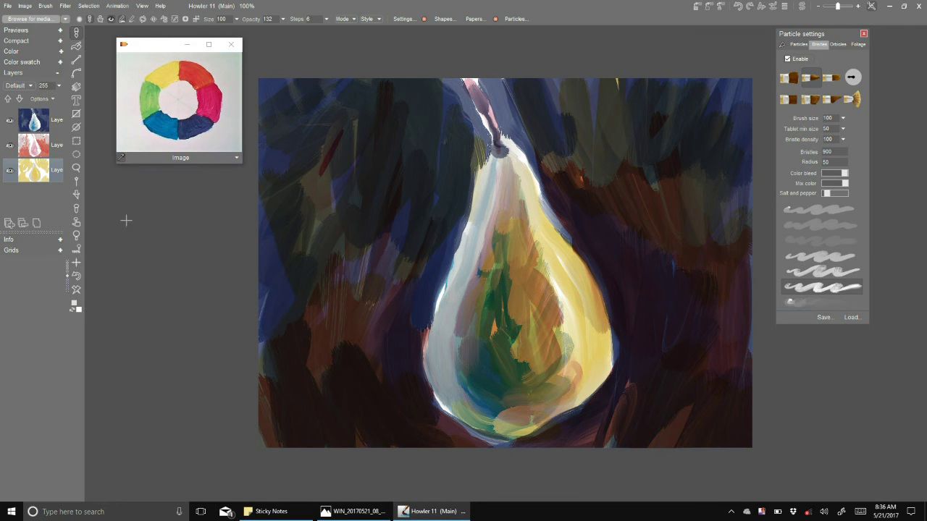
Switch the layer list to jumbo thumbnails and store the bottom yellow layer in a separate image window
click(51, 99)
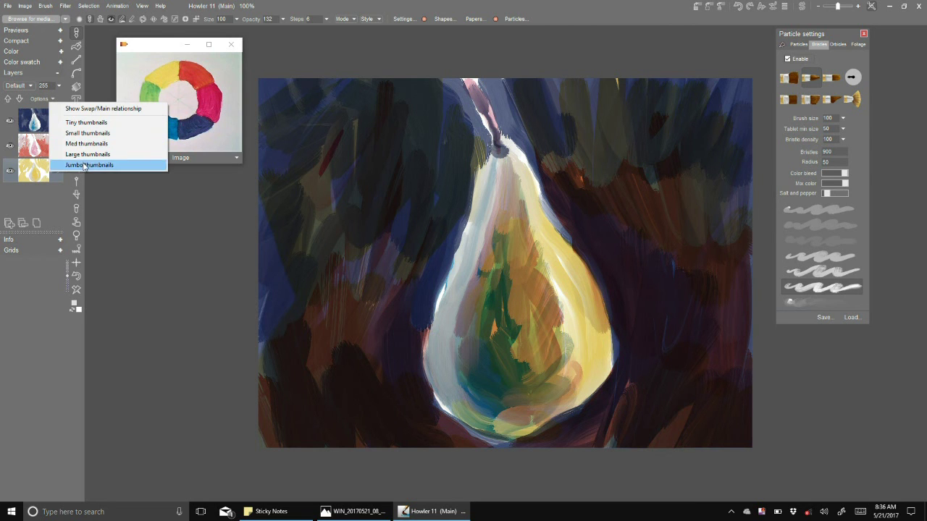
click(84, 165)
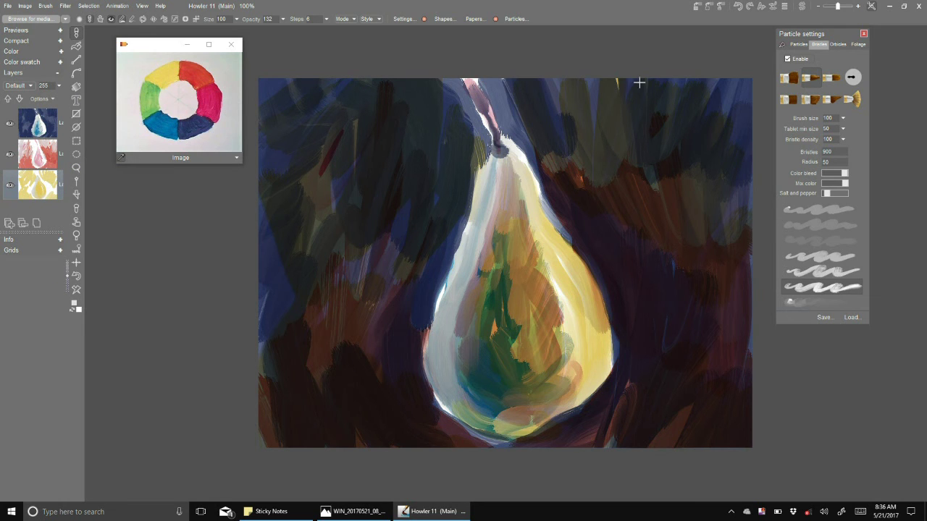
click(699, 12)
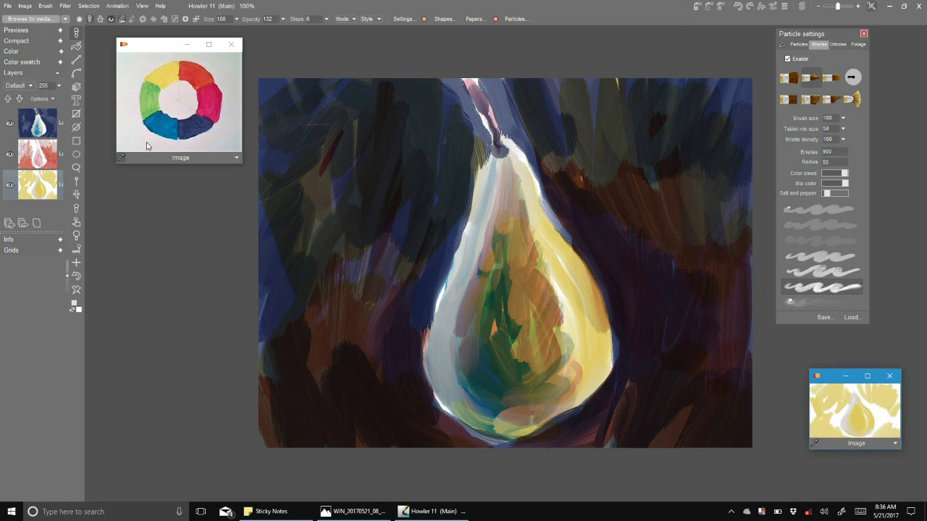
Store the middle and top layers in separate image windows and stack the three windows so all are visible
click(66, 158)
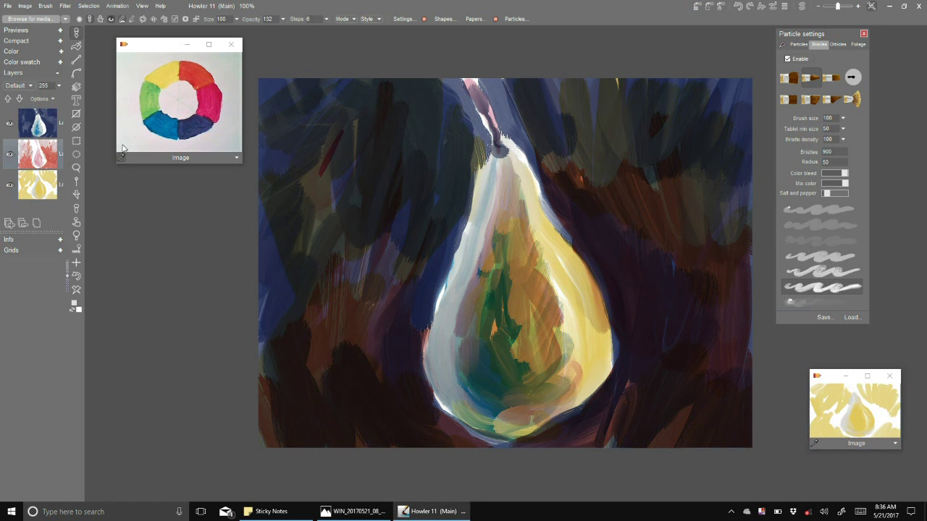
click(696, 9)
click(36, 131)
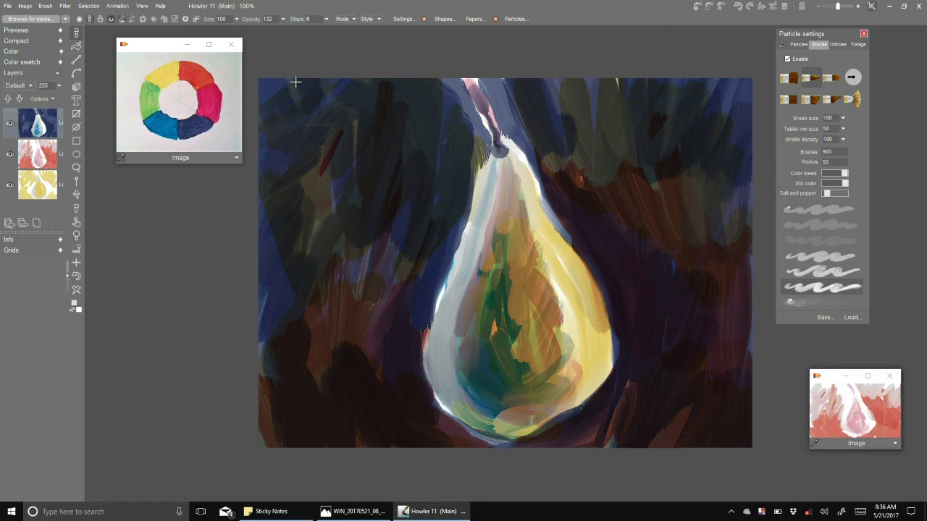
click(699, 8)
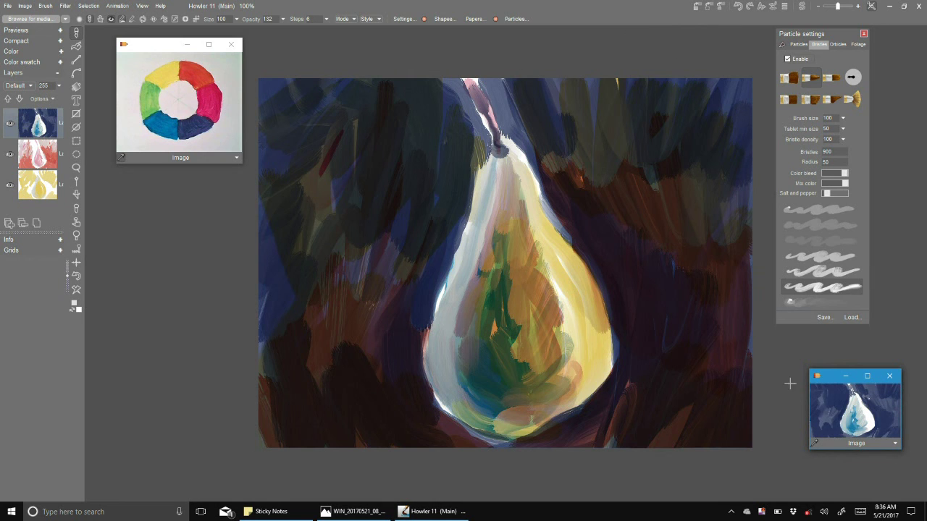
drag(827, 379, 809, 188)
drag(831, 380, 823, 287)
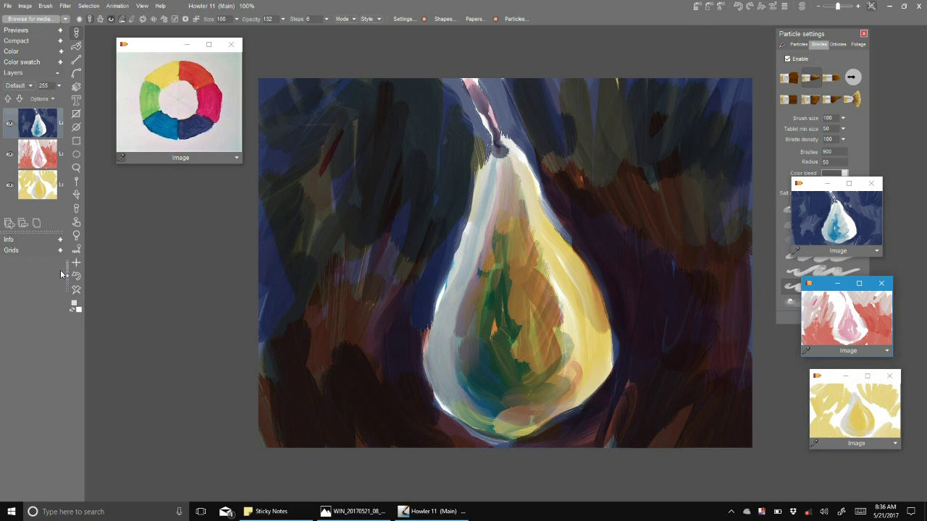
Permanently merge all the pear painting's layers into a single layer
click(36, 225)
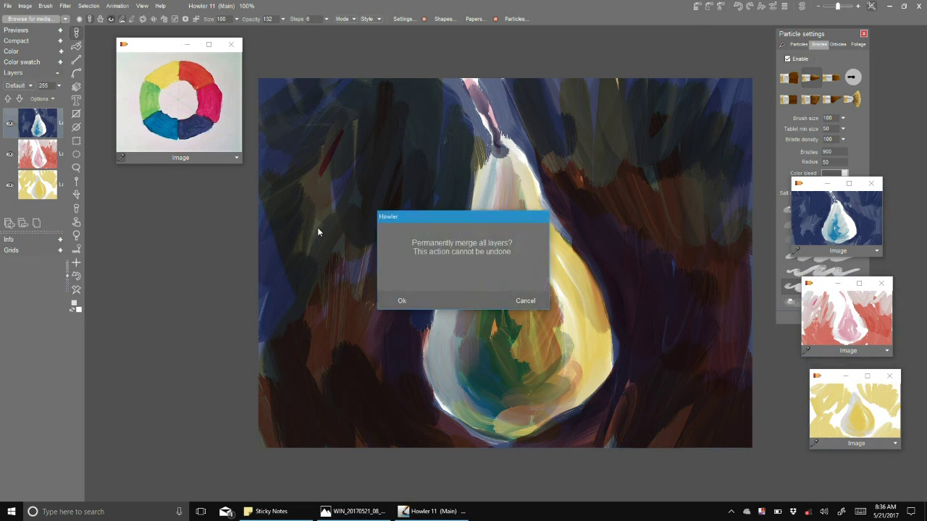
click(402, 301)
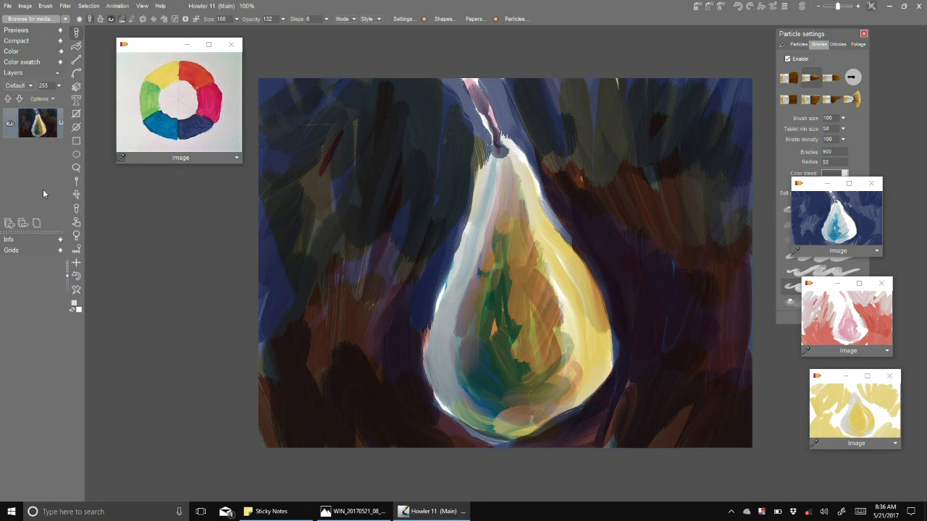
Show the RGB color controls and brush white highlights along the pear's right inner side and lower-left flank
click(24, 53)
drag(37, 102, 43, 117)
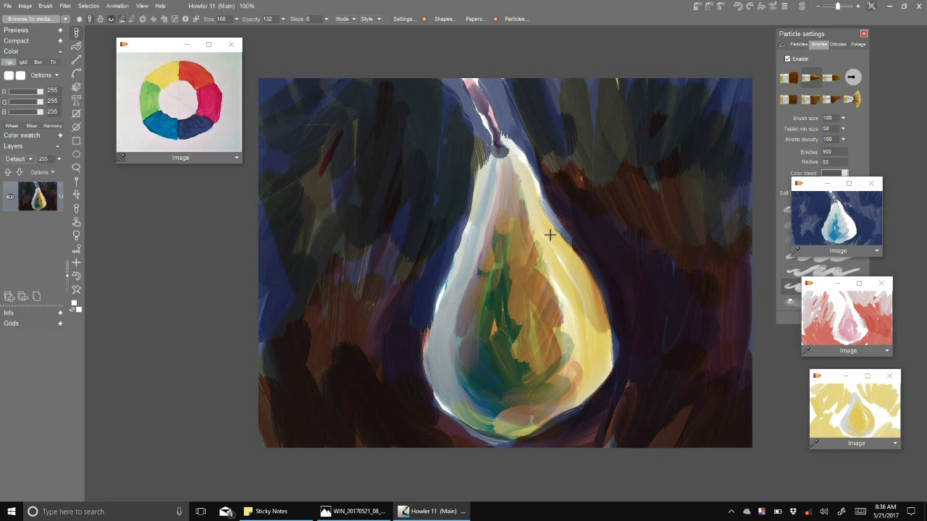
mouse_move(555, 270)
mouse_down()
mouse_move(569, 346)
mouse_move(533, 221)
mouse_move(549, 362)
mouse_up()
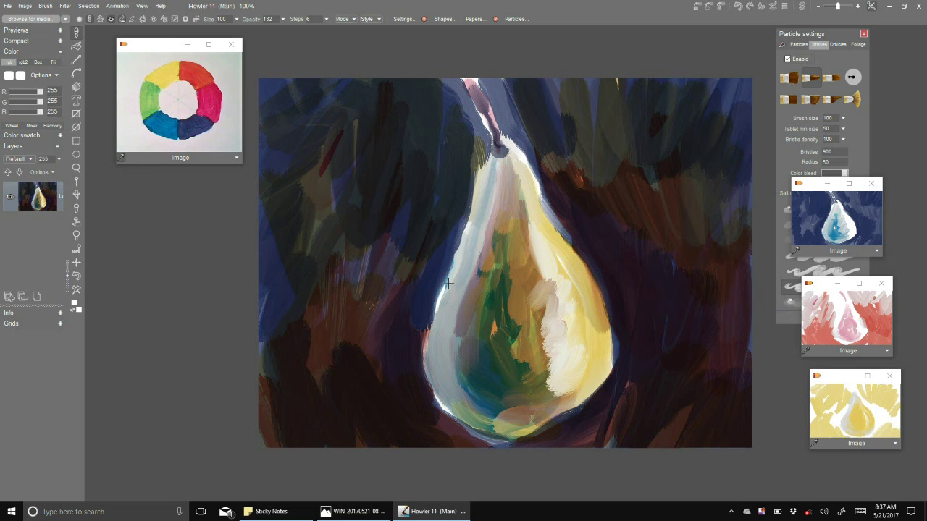
mouse_move(452, 372)
mouse_down()
mouse_move(467, 340)
mouse_move(481, 334)
mouse_move(464, 348)
mouse_move(465, 380)
mouse_up()
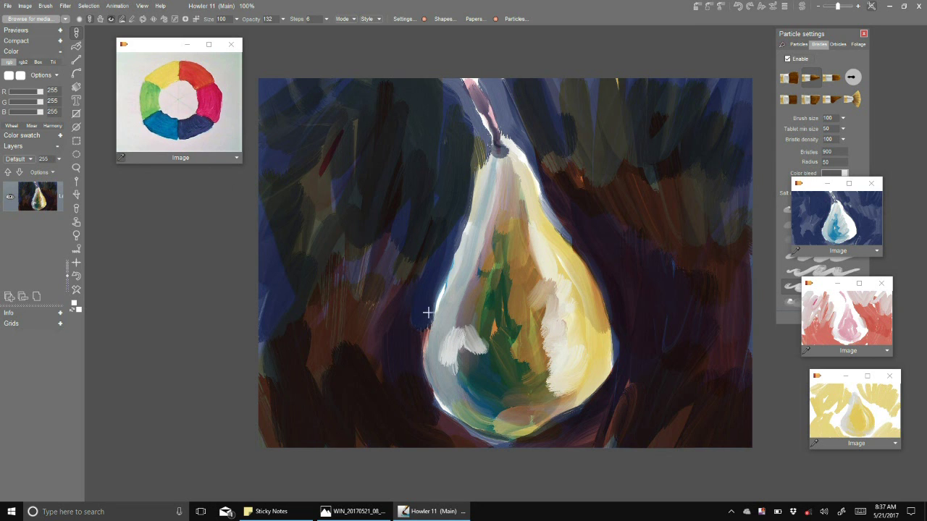
Cover part of the left white patch with warm gray sampled from the pear, and brush sampled light blue-gray along its left edge
right_click(470, 313)
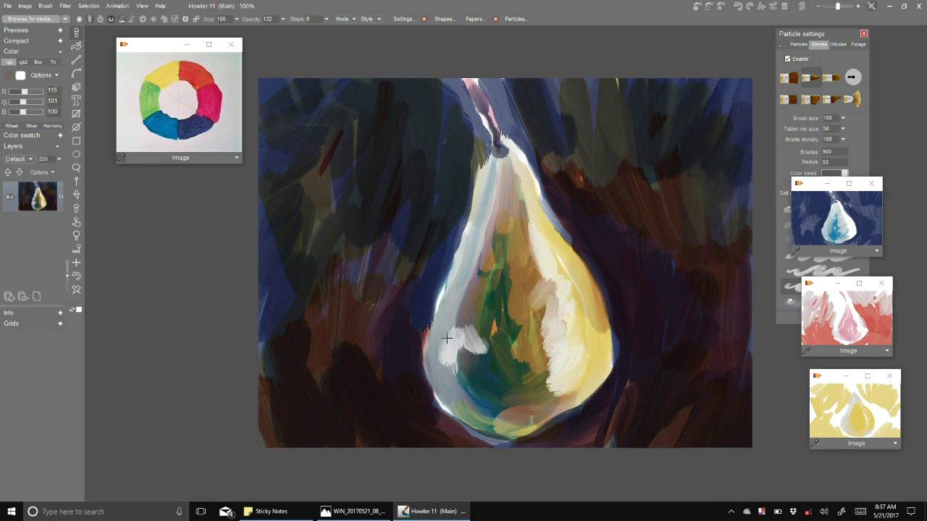
drag(469, 315, 450, 353)
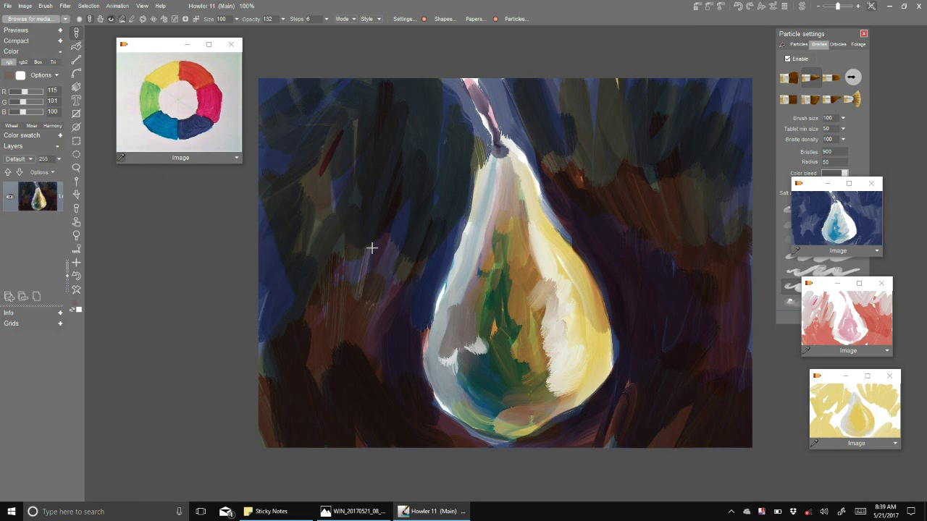
alt+click(473, 247)
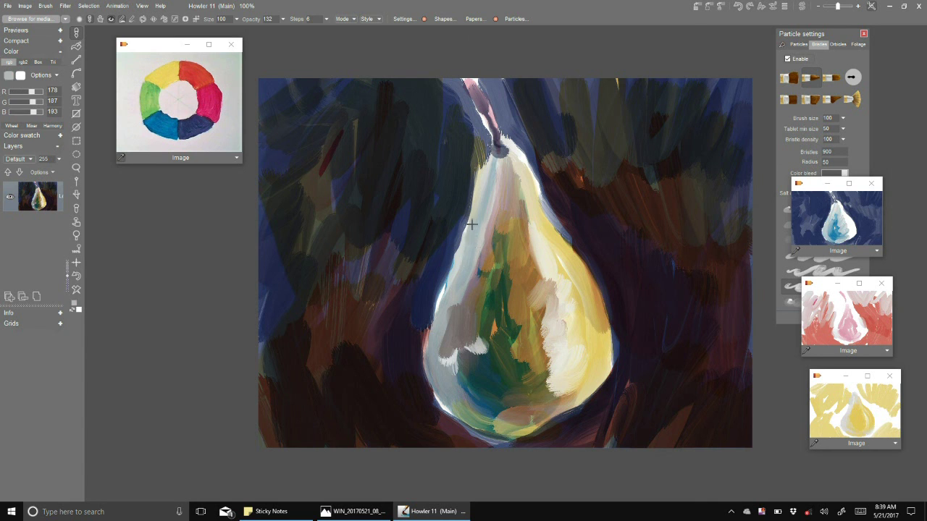
mouse_move(438, 311)
mouse_down()
mouse_move(435, 358)
mouse_move(461, 380)
mouse_up()
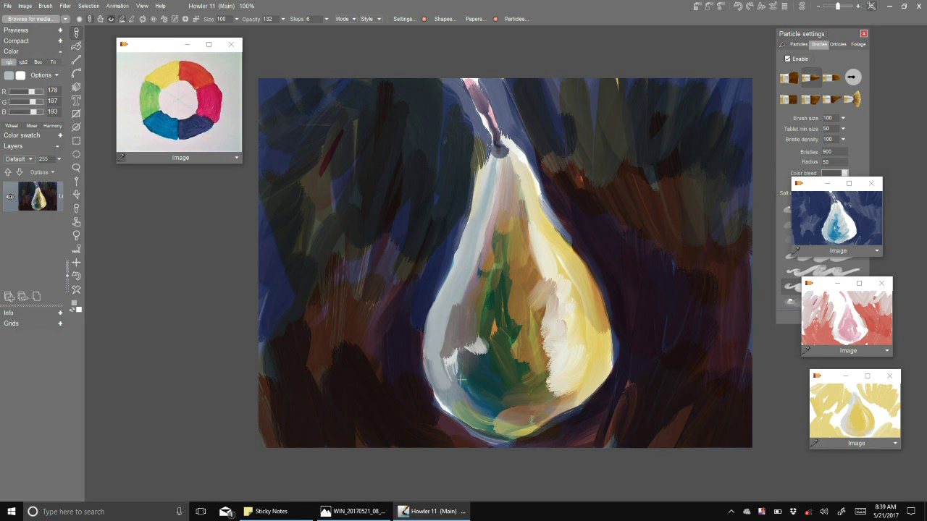
Brush sampled medium gray and pinkish gray over the pear's left flank, from below the neck down across the white patch
alt+click(454, 324)
mouse_move(440, 325)
mouse_down()
mouse_move(457, 270)
mouse_move(462, 287)
mouse_move(481, 190)
mouse_up()
alt+click(503, 209)
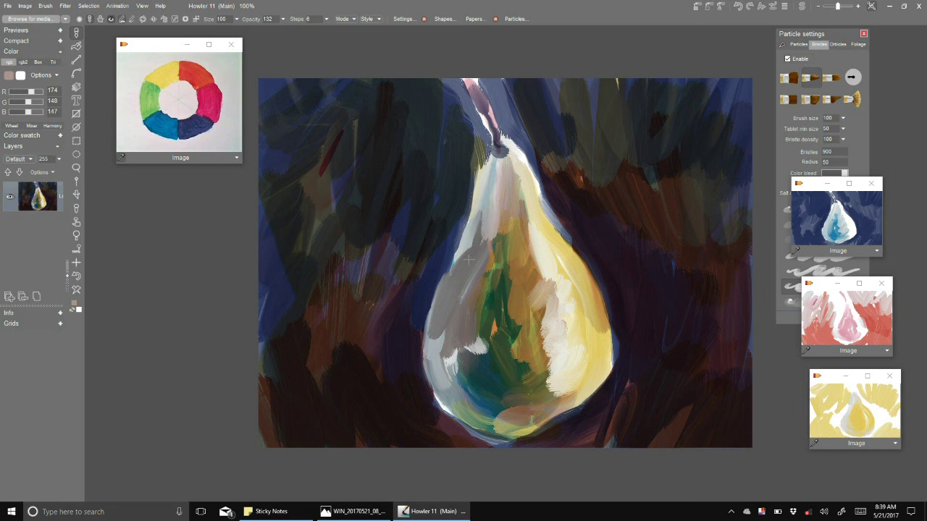
drag(468, 259, 458, 271)
mouse_move(442, 365)
mouse_down()
mouse_move(433, 348)
mouse_move(456, 355)
mouse_move(462, 336)
mouse_move(476, 370)
mouse_up()
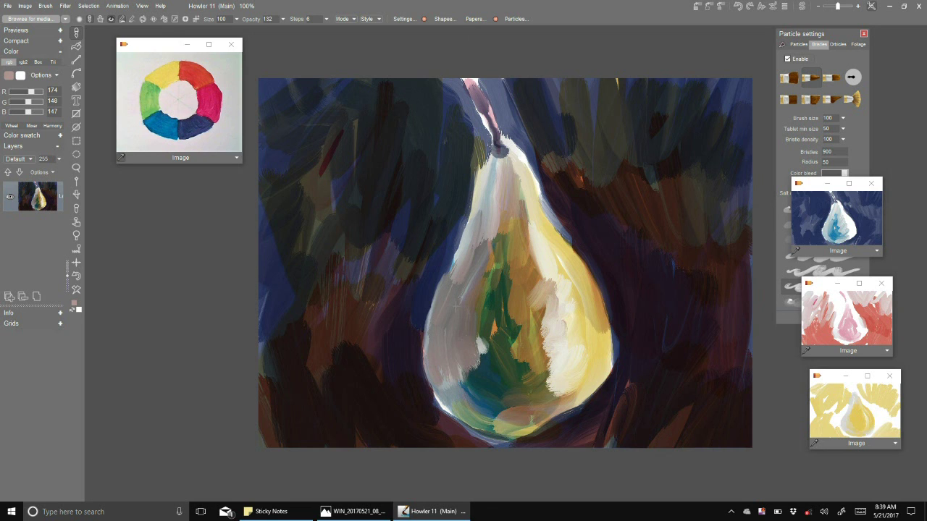
Sample dark green from the pear's center and brush it lightly above the central green area and along the neck's left edge
alt+click(507, 274)
mouse_move(500, 279)
mouse_down()
mouse_move(487, 261)
mouse_move(495, 217)
mouse_move(511, 293)
mouse_up()
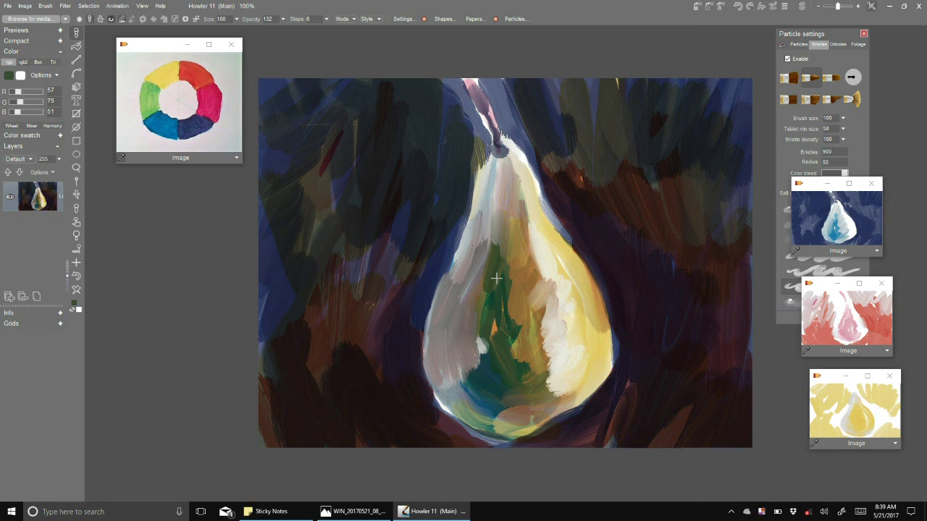
mouse_move(482, 169)
mouse_down()
mouse_move(490, 145)
mouse_move(513, 181)
mouse_up()
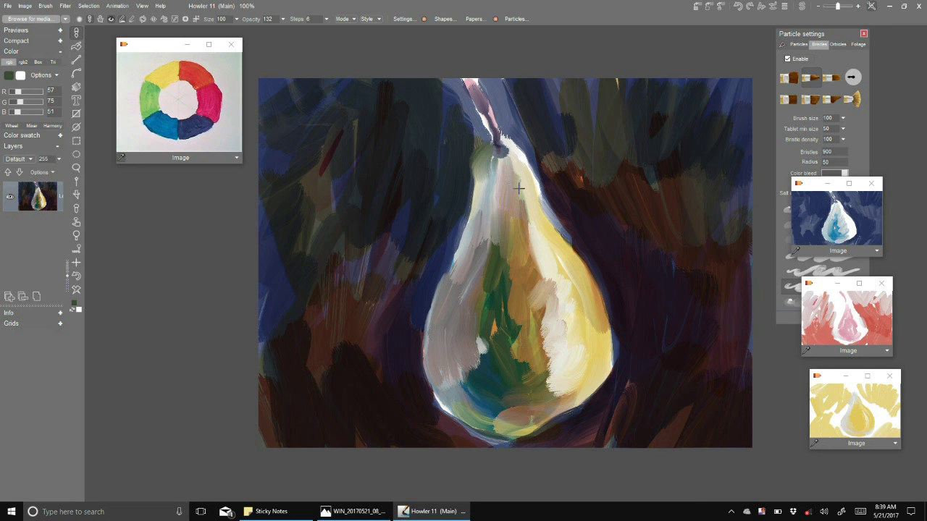